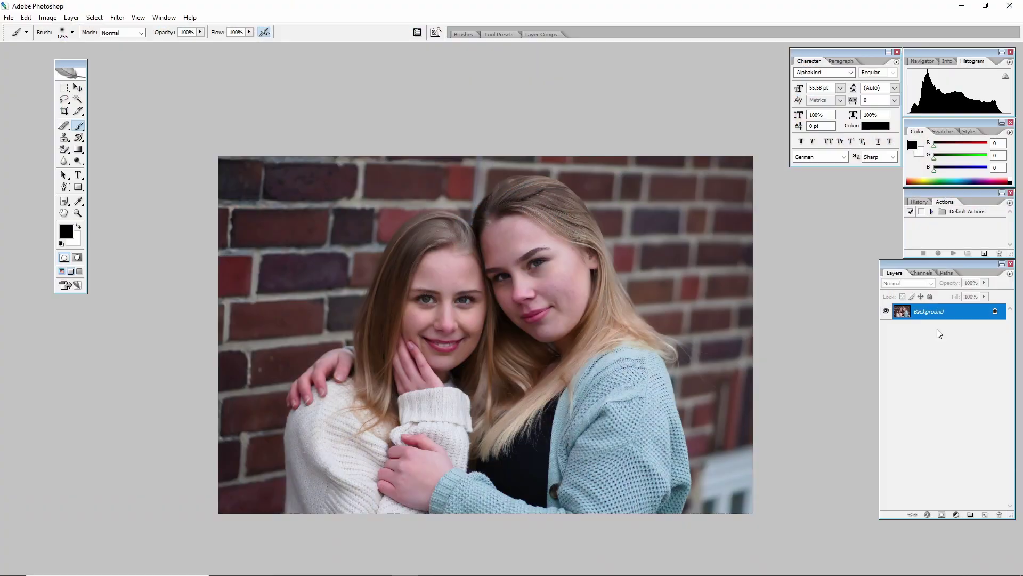
Step: Duplicate the background photo twice and add a Brightness/Contrast adjustment layer above with contrast set to +7
key("ctrl+j")
key("ctrl+j")
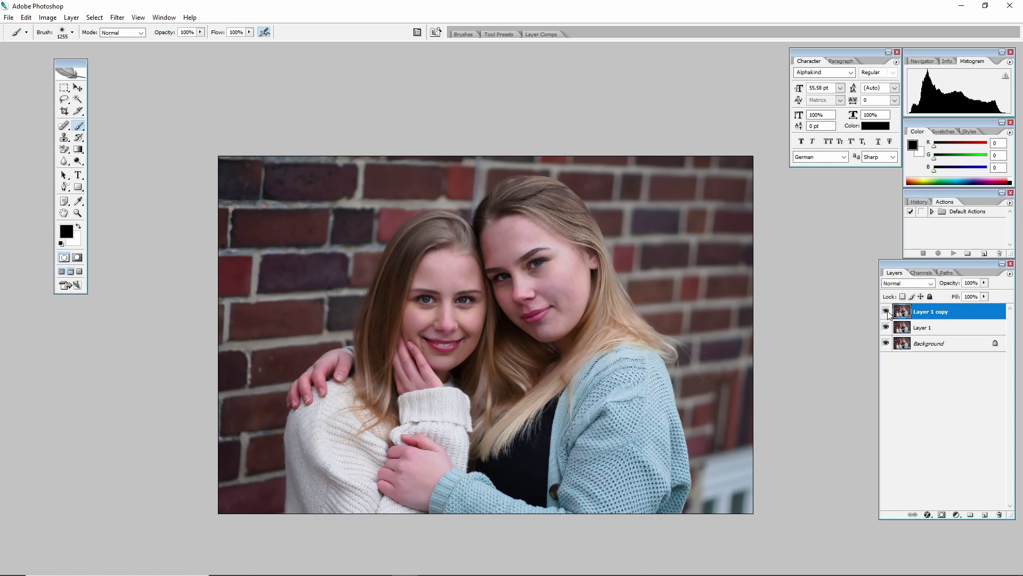
left_click(956, 514)
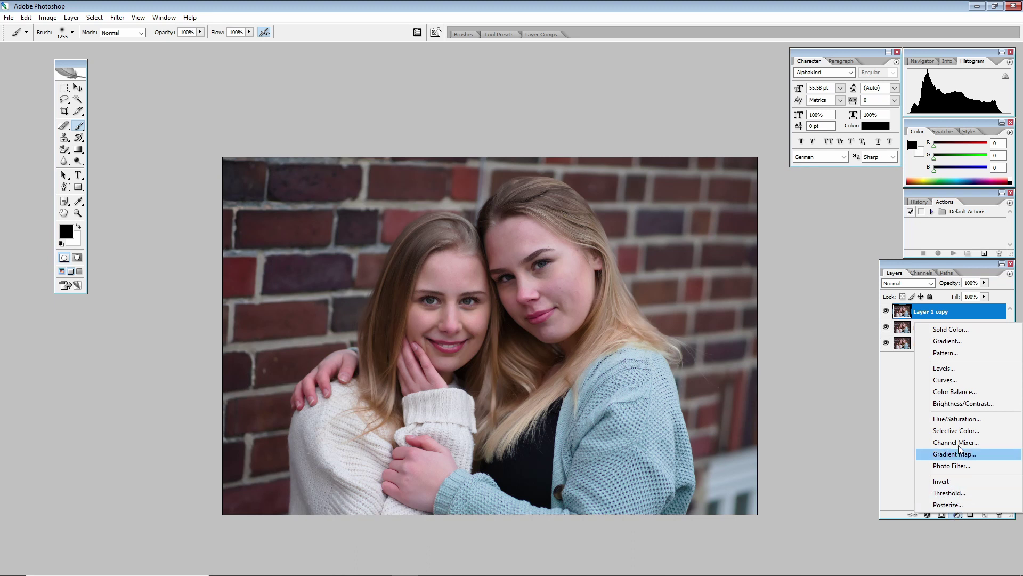
left_click(958, 403)
left_click_drag(732, 325, 734, 326)
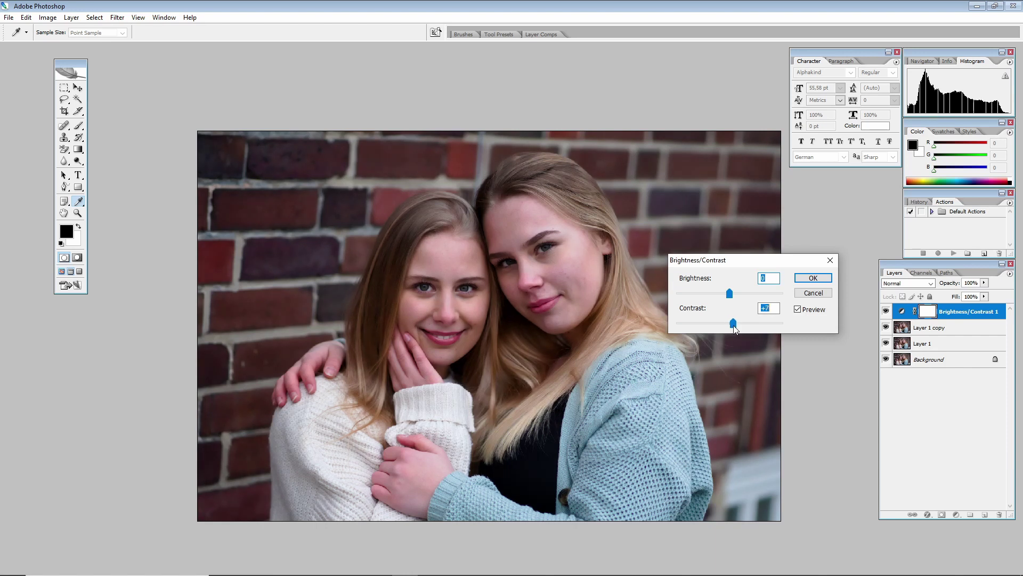
left_click(811, 278)
Step: Make white the Brush foreground color and invert the Brightness/Contrast layer's mask to black
key("b")
key("x")
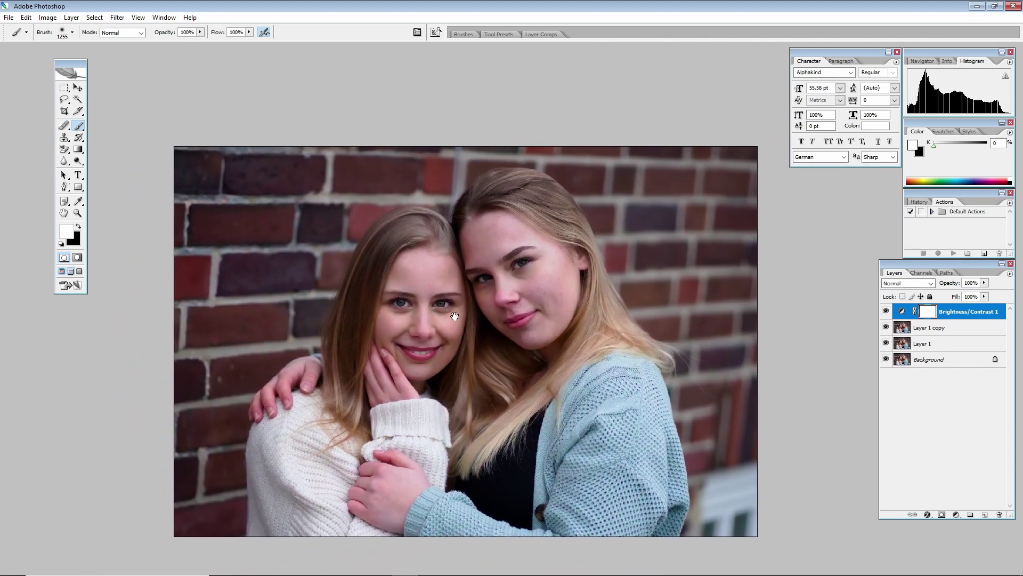
left_click_drag(476, 308, 521, 305)
key("ctrl+i")
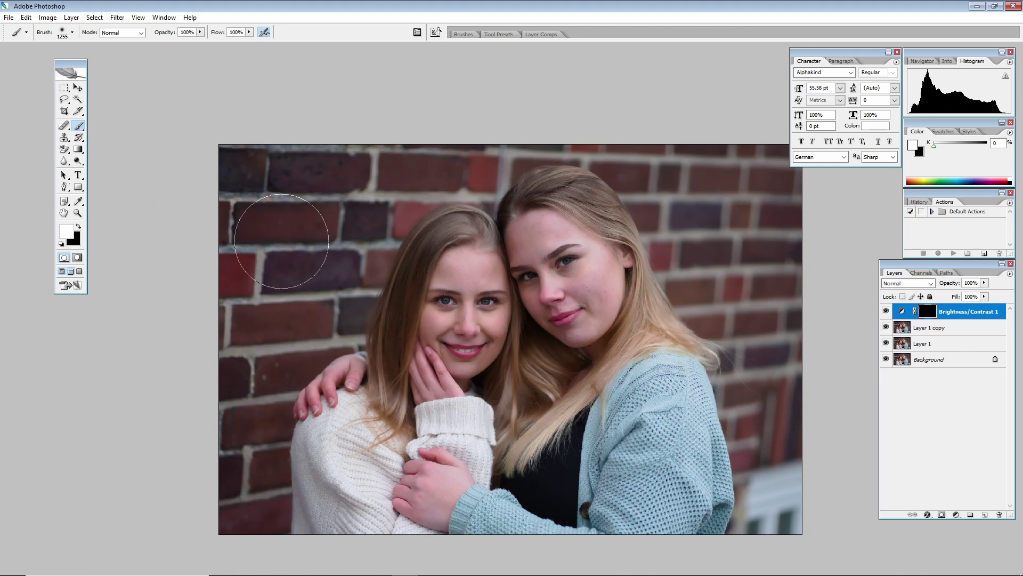
Step: Paint white on the Brightness/Contrast mask over both women's faces and the nearby hand, comparing with the adjustment hidden and shown
scroll(524, 319, "up", 2)
scroll(525, 316, "up", 1)
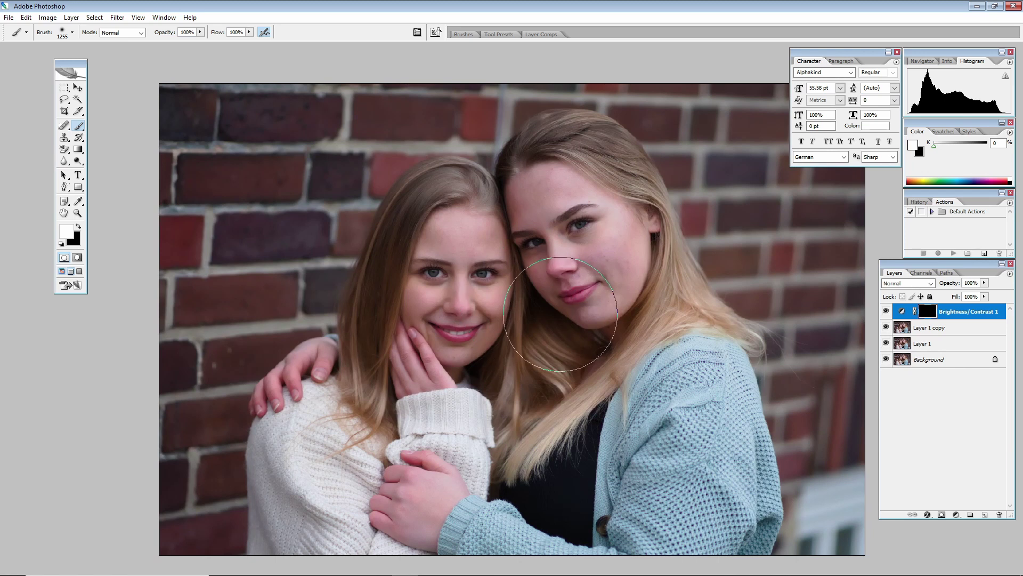
mouse_move(448, 219)
left_mouse_down()
mouse_move(358, 373)
mouse_move(430, 231)
mouse_move(458, 299)
left_mouse_up()
scroll(464, 291, "down", 1)
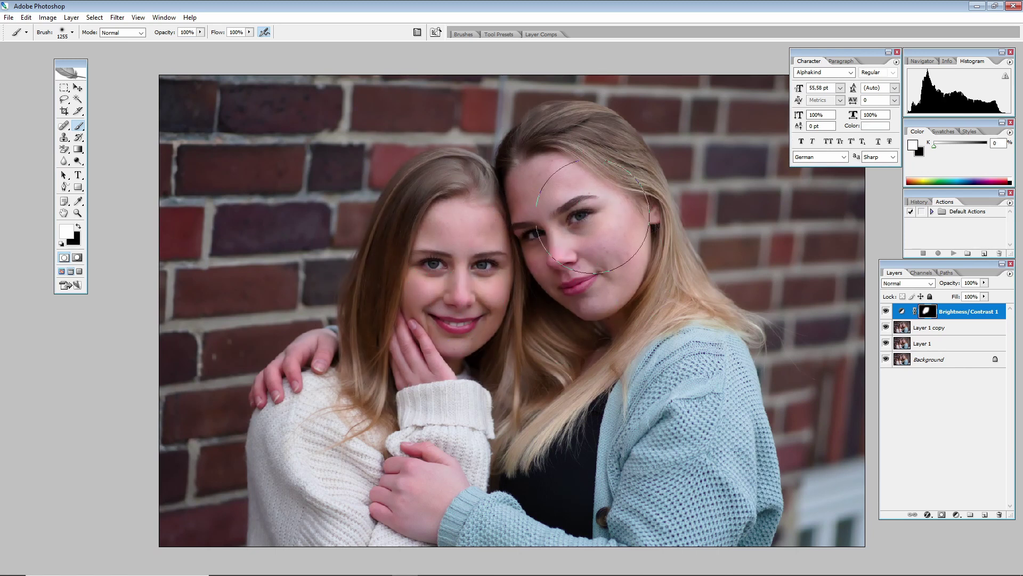
mouse_move(438, 343)
left_mouse_down()
mouse_move(297, 384)
mouse_move(362, 400)
left_mouse_up()
scroll(452, 320, "down", 2)
left_click_drag(485, 265, 485, 283)
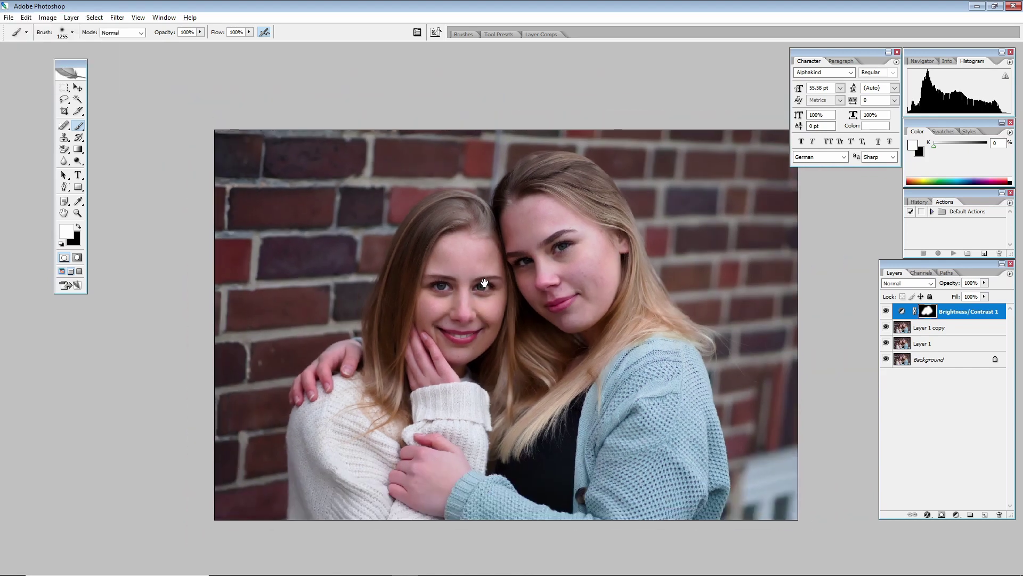
left_click(886, 311)
left_click(886, 311)
Step: Set the Layer 1 copy's blend mode to Linear Dodge and add a layer mask inverted to black
scroll(536, 298, "up", 3)
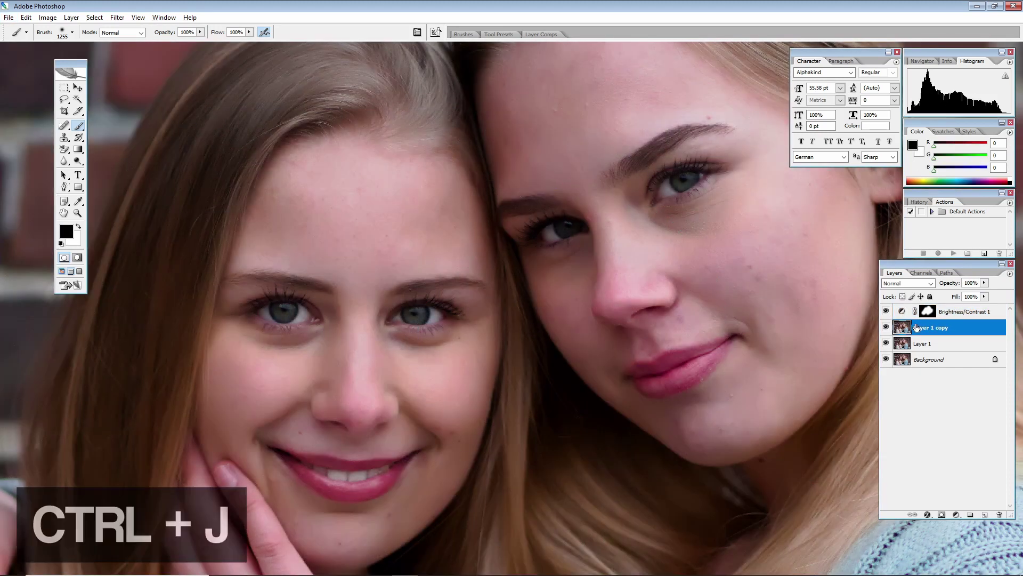
left_click(898, 284)
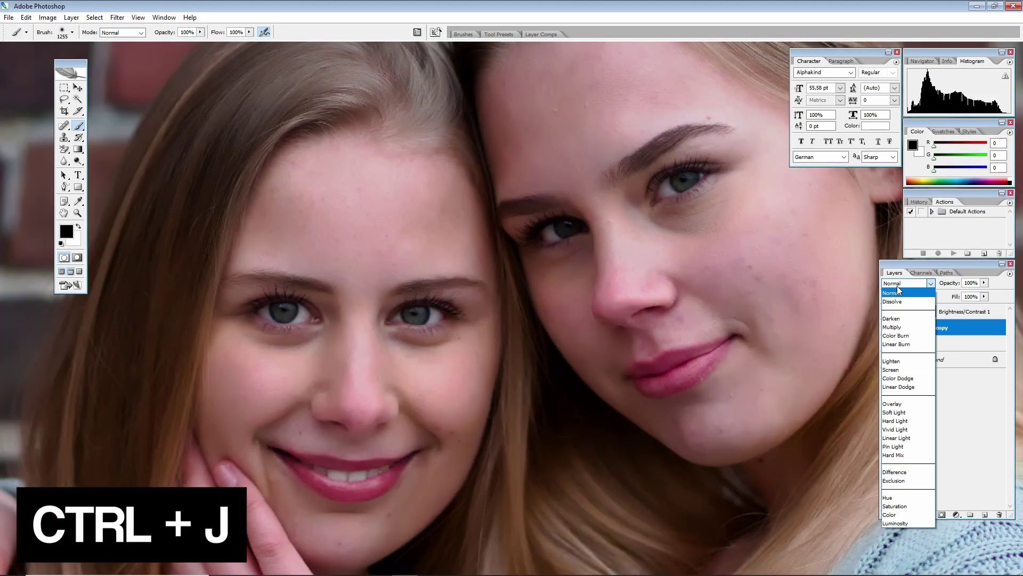
left_click(899, 387)
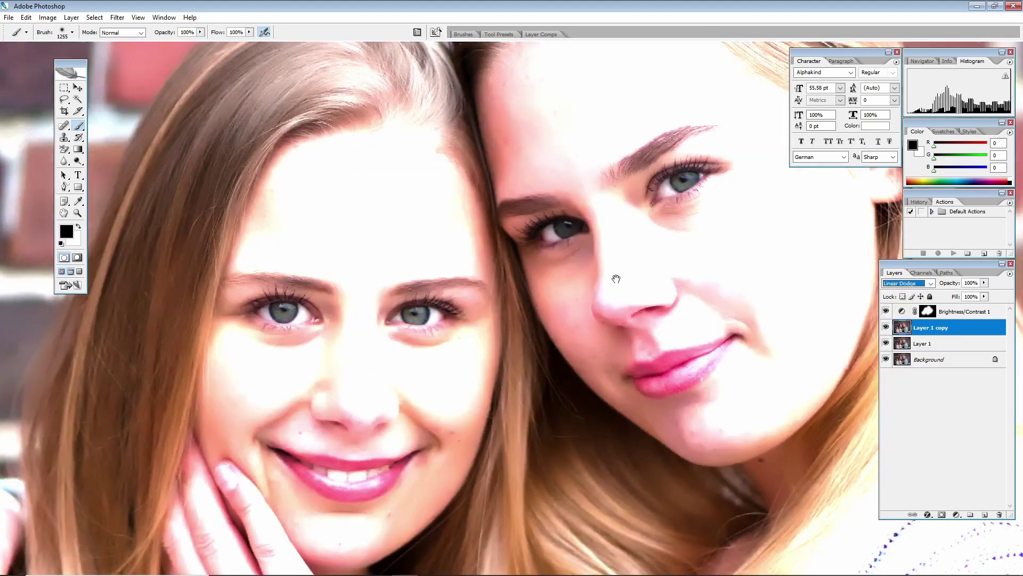
scroll(616, 278, "down", 4)
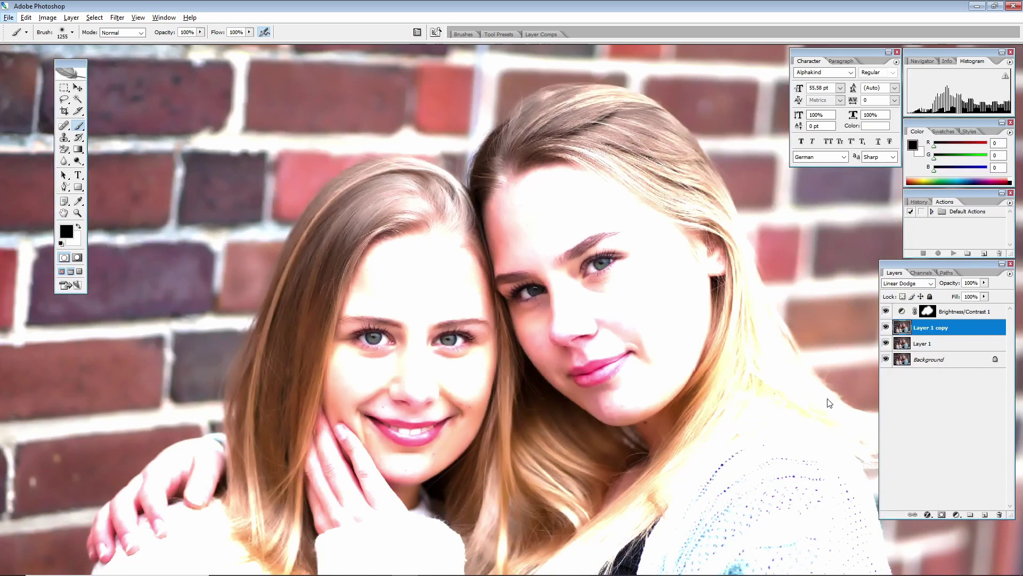
left_click(942, 515)
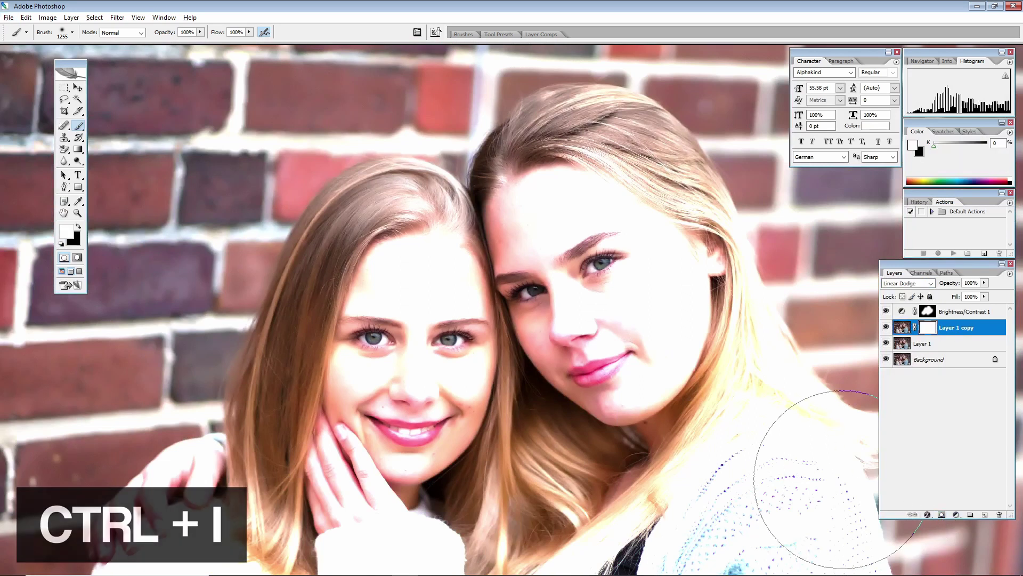
key("ctrl+i")
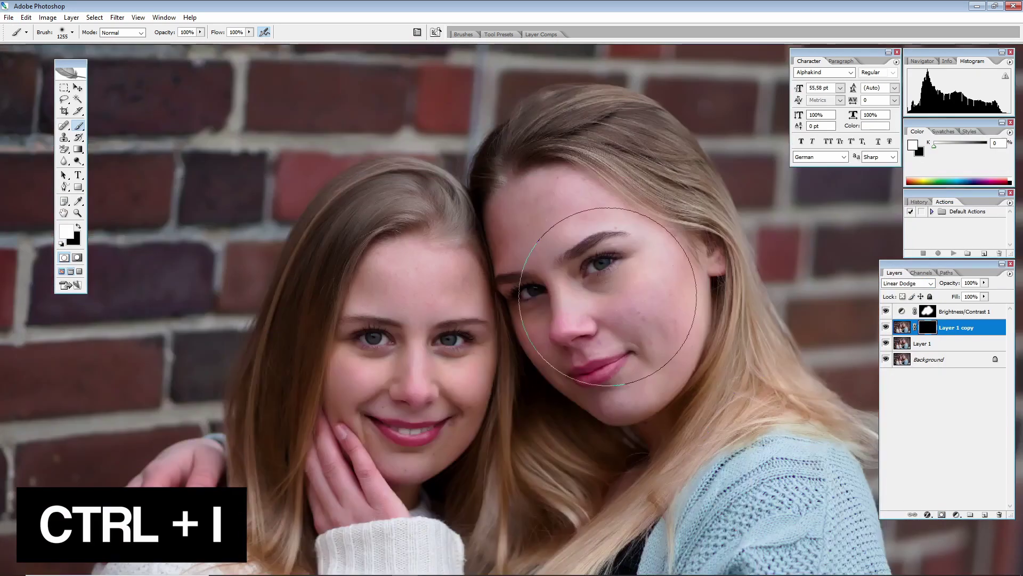
Step: Reduce the brush to 11 px and paint white on the mask over the smiling woman's first iris
left_click_drag(558, 298, 575, 327)
scroll(448, 370, "up", 4)
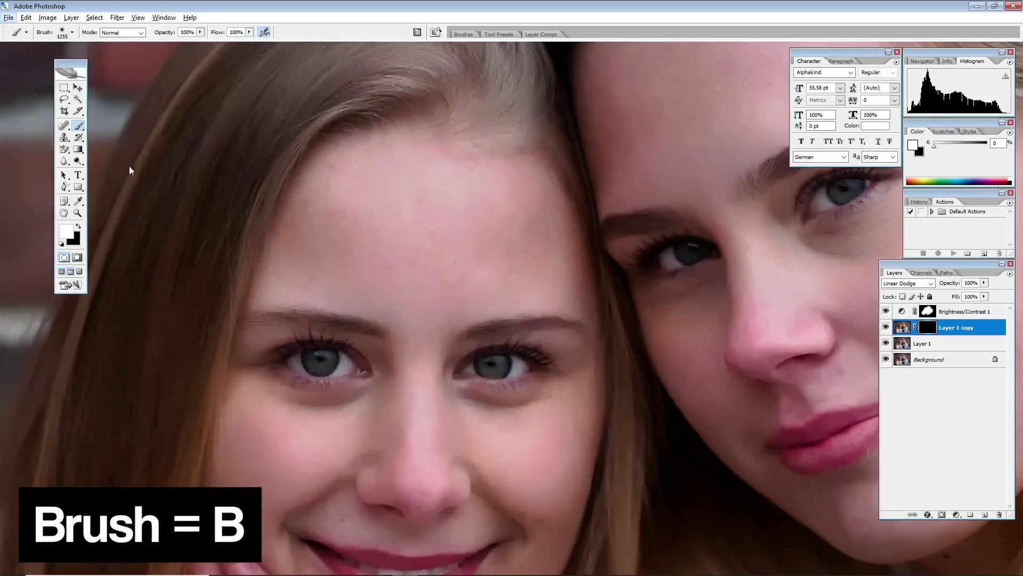
key("space")
mouse_move(315, 414)
left_mouse_down()
mouse_move(315, 390)
mouse_move(239, 426)
mouse_move(398, 399)
left_mouse_up()
scroll(402, 400, "up", 4)
right_click(446, 416)
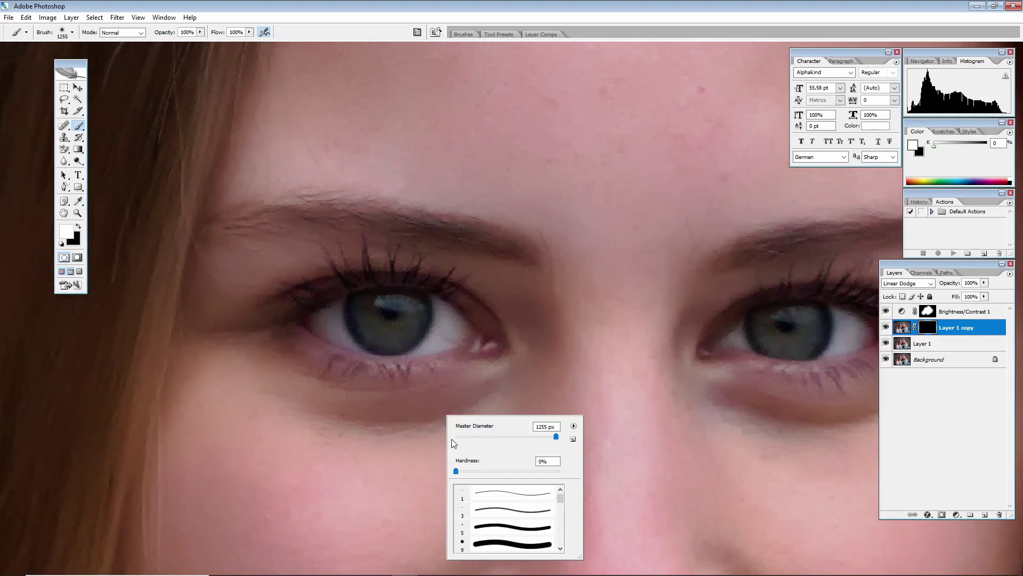
left_click_drag(466, 439, 462, 437)
mouse_move(392, 304)
left_mouse_down()
mouse_move(408, 306)
mouse_move(374, 300)
left_mouse_up()
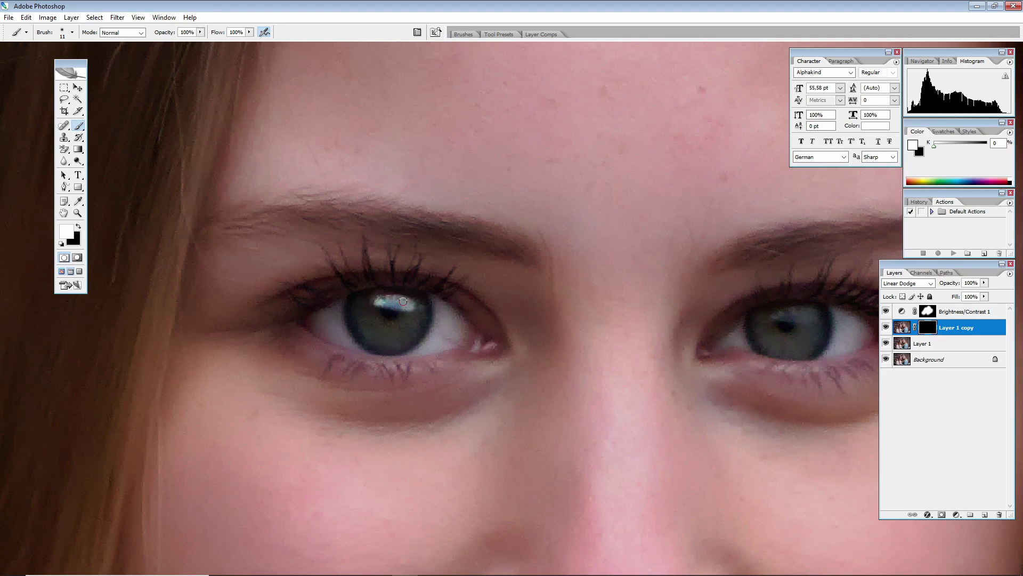
Step: Paint white on the mask over the smiling woman's other iris and both of the second woman's irises
key("space")
left_click_drag(697, 313, 485, 328)
left_click_drag(586, 332, 575, 327)
key("space")
left_click_drag(689, 305, 397, 381)
mouse_move(645, 277)
left_mouse_down()
mouse_move(416, 366)
mouse_move(383, 397)
left_mouse_up()
left_click_drag(507, 266, 496, 264)
key("space")
left_click_drag(639, 267, 360, 417)
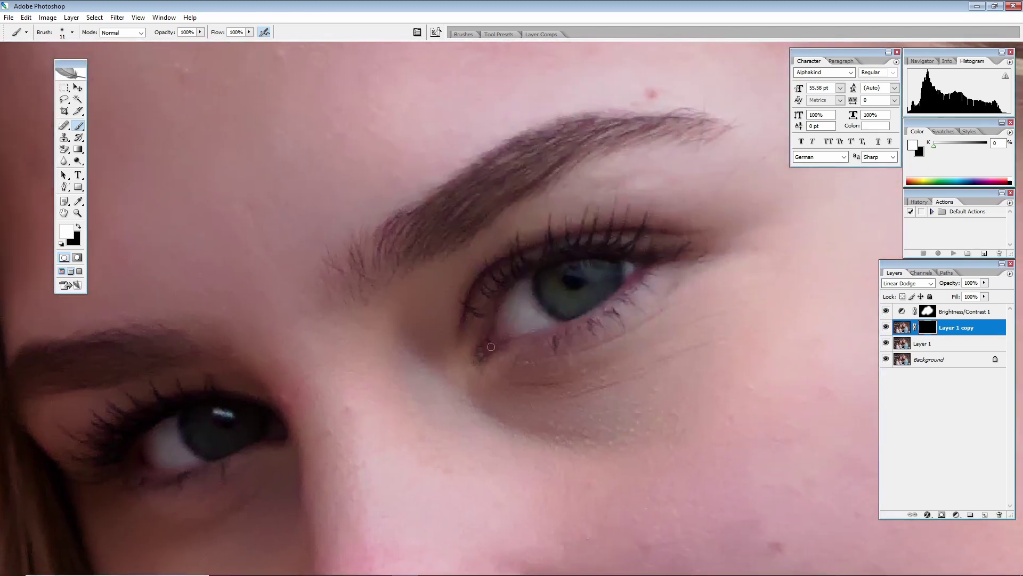
left_click_drag(606, 270, 567, 268)
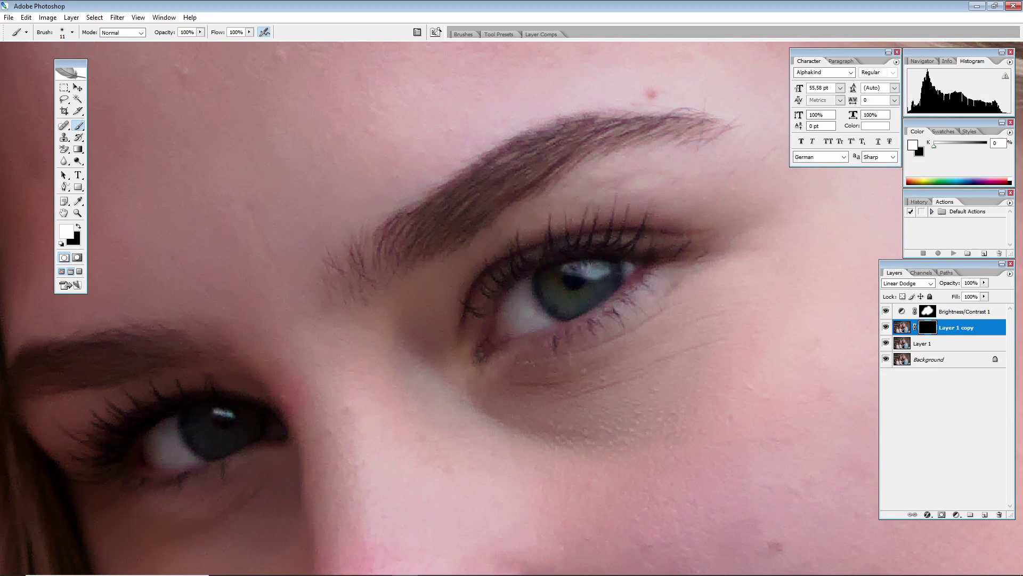
Step: Lower the opacity of the Linear Dodge eye layer to 29%
scroll(572, 269, "down", 8)
key("alt+space")
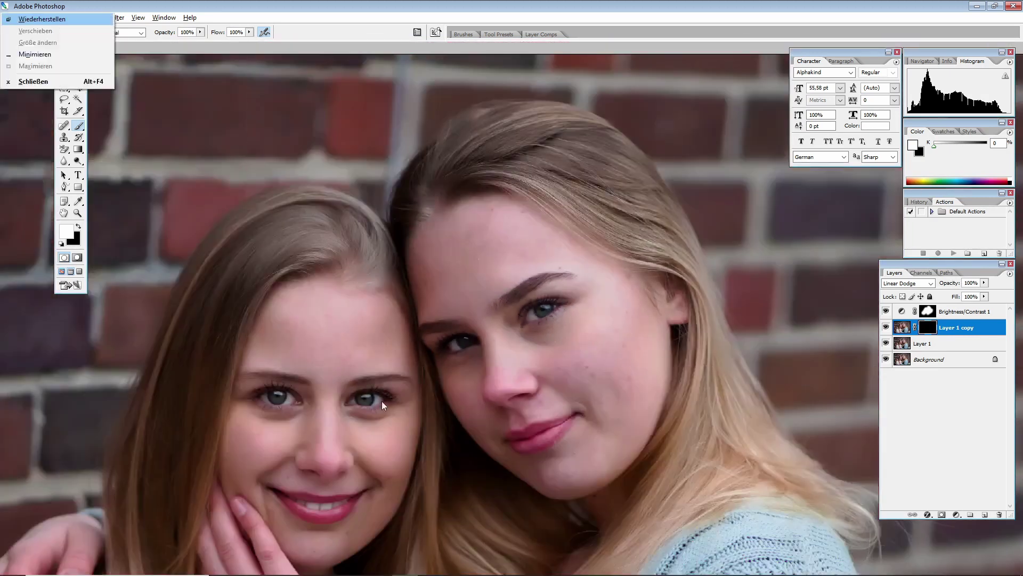
left_click_drag(401, 383, 496, 327)
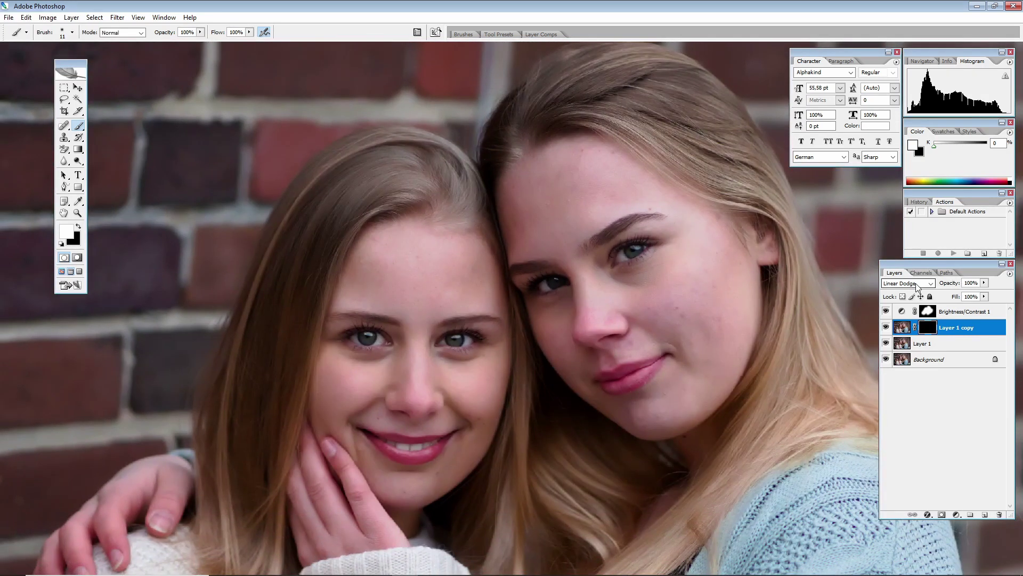
left_click_drag(951, 283, 915, 302)
Step: Examine the brightened eyes on both faces up close and in the full picture
left_click_drag(659, 353, 604, 301)
scroll(611, 317, "down", 2)
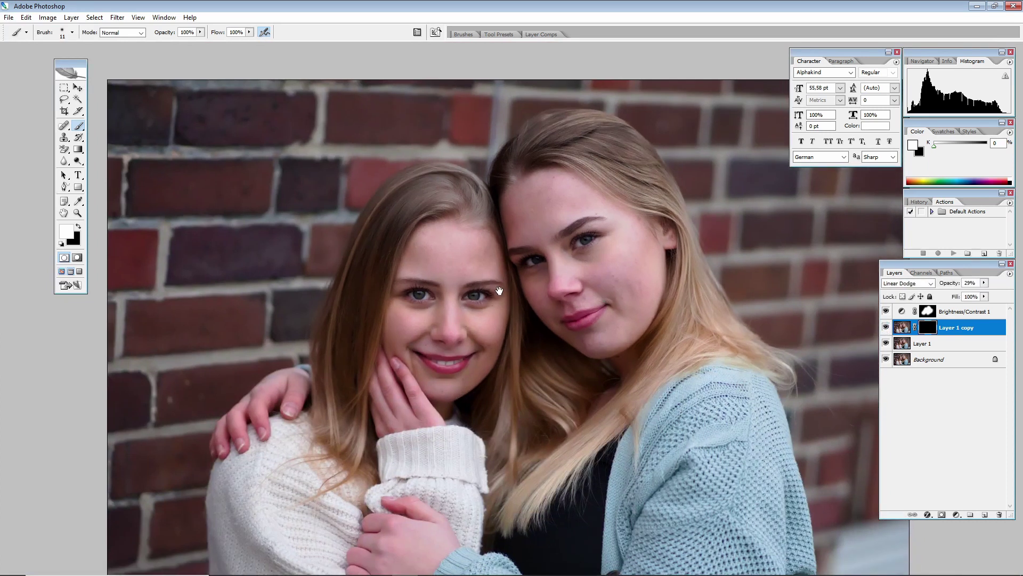
left_click_drag(496, 287, 505, 313)
scroll(505, 313, "up", 2)
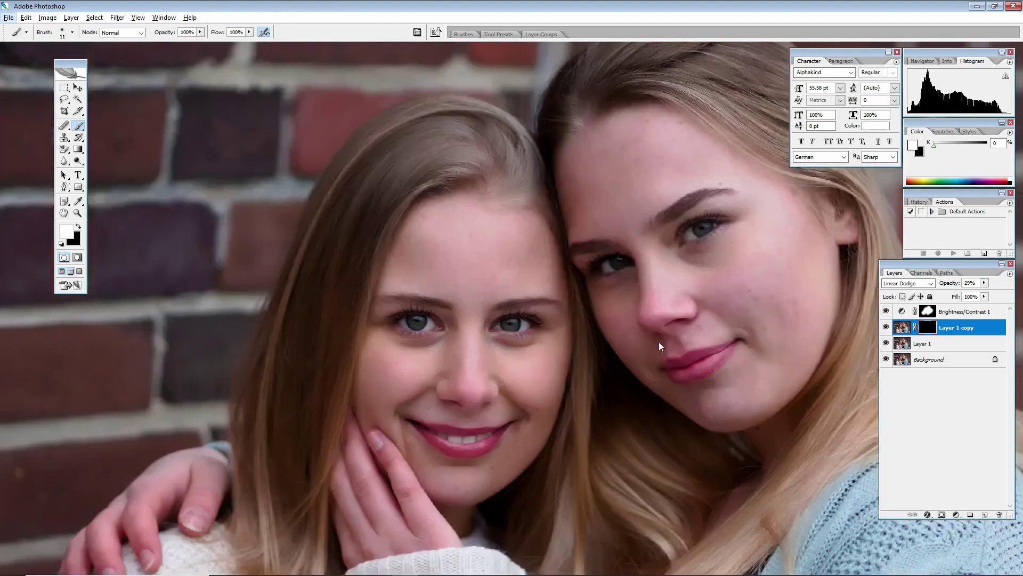
scroll(682, 341, "down", 2)
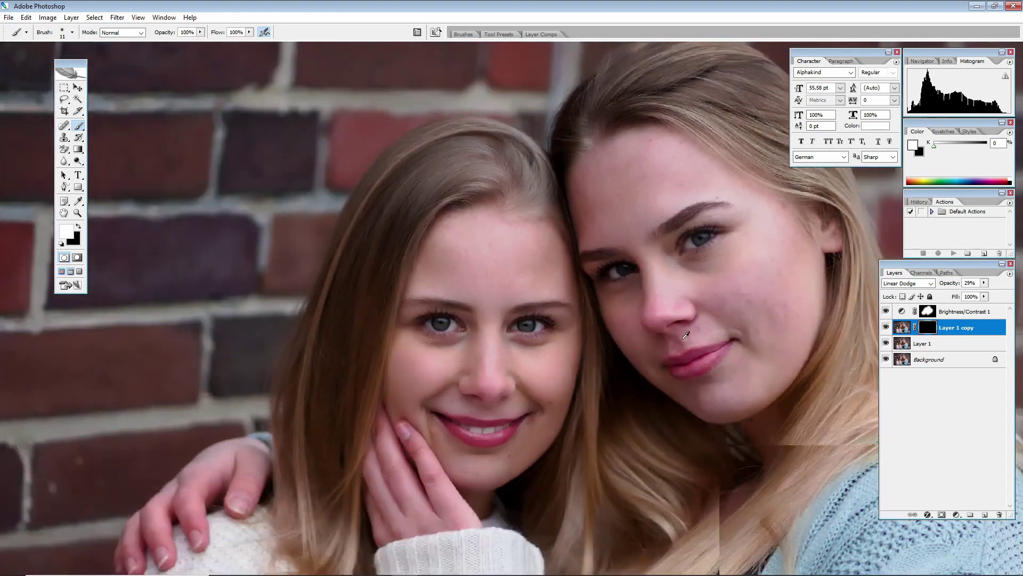
left_click_drag(771, 352, 700, 334)
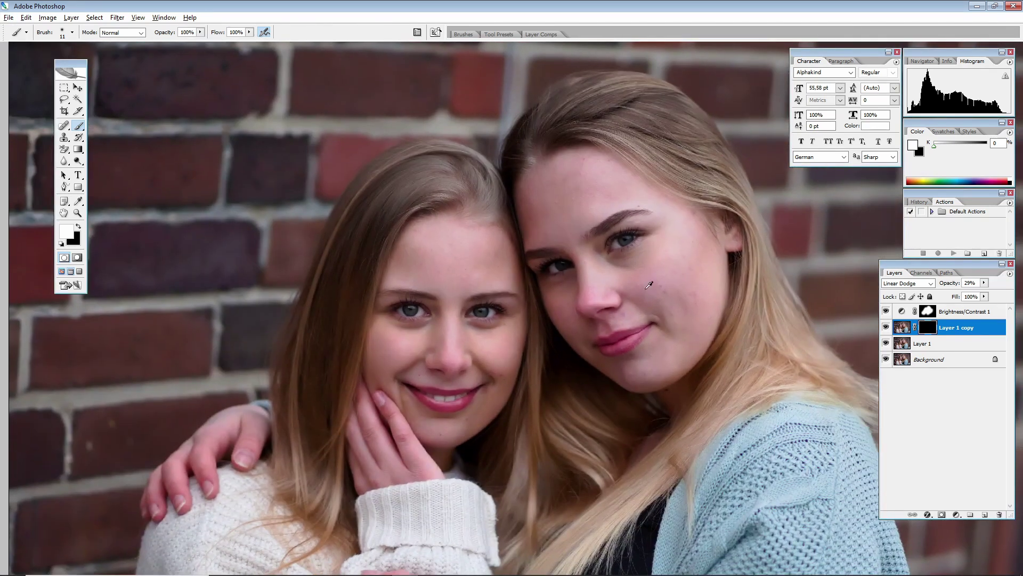
scroll(655, 275, "up", 2)
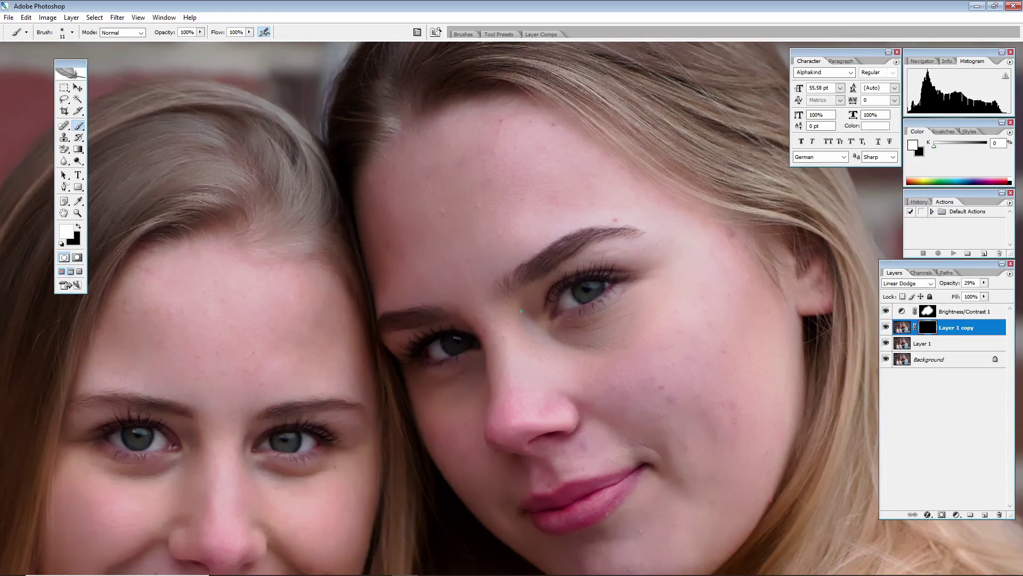
scroll(553, 349, "down", 3)
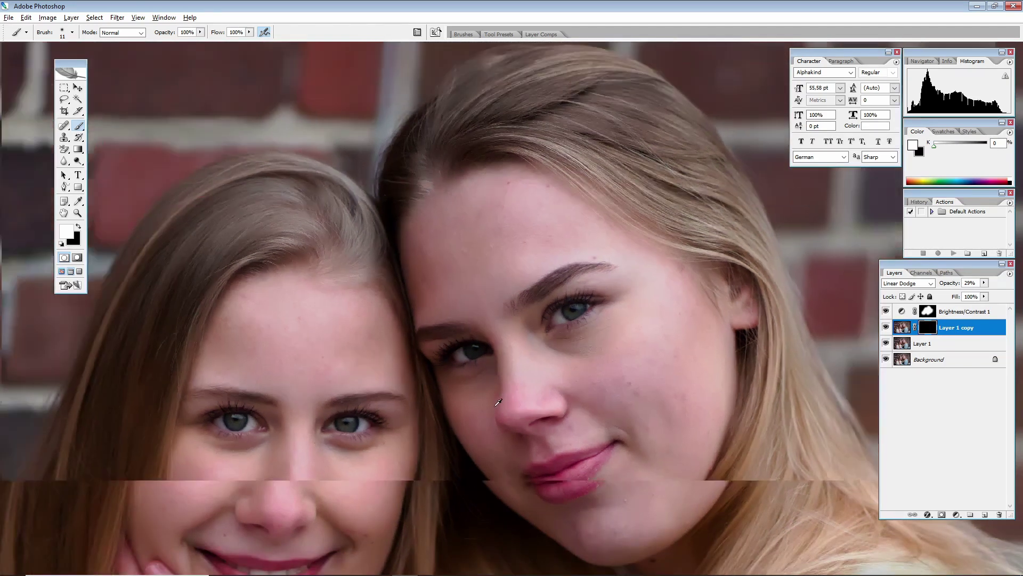
key("alt+space")
left_click_drag(483, 427, 495, 306)
scroll(496, 318, "down", 3)
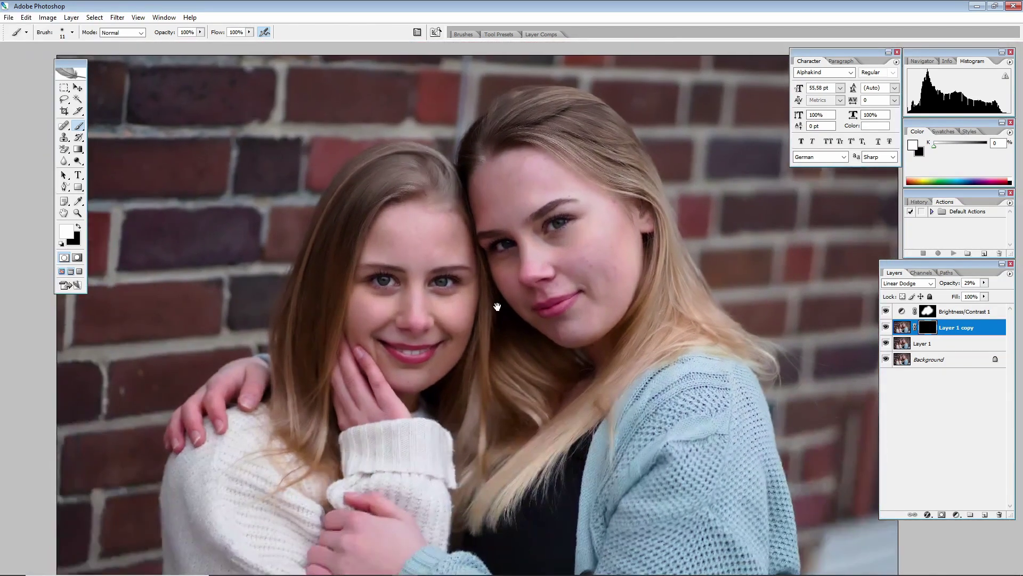
scroll(522, 309, "down", 3)
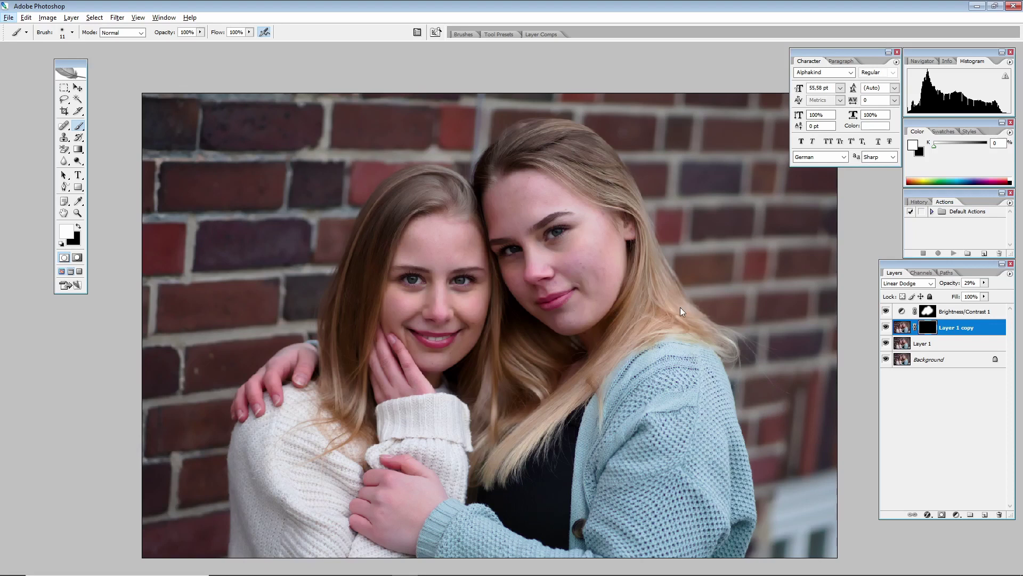
Step: Duplicate Layer 1 and apply a High Pass filter with a radius of 17.7 pixels to the copy
left_click(929, 346)
key("ctrl+j")
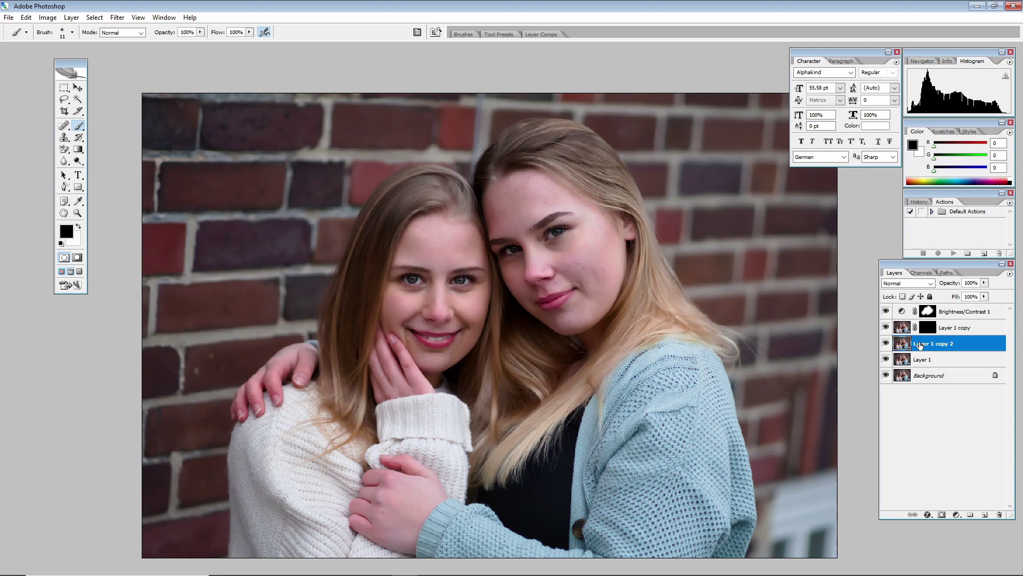
left_click(116, 17)
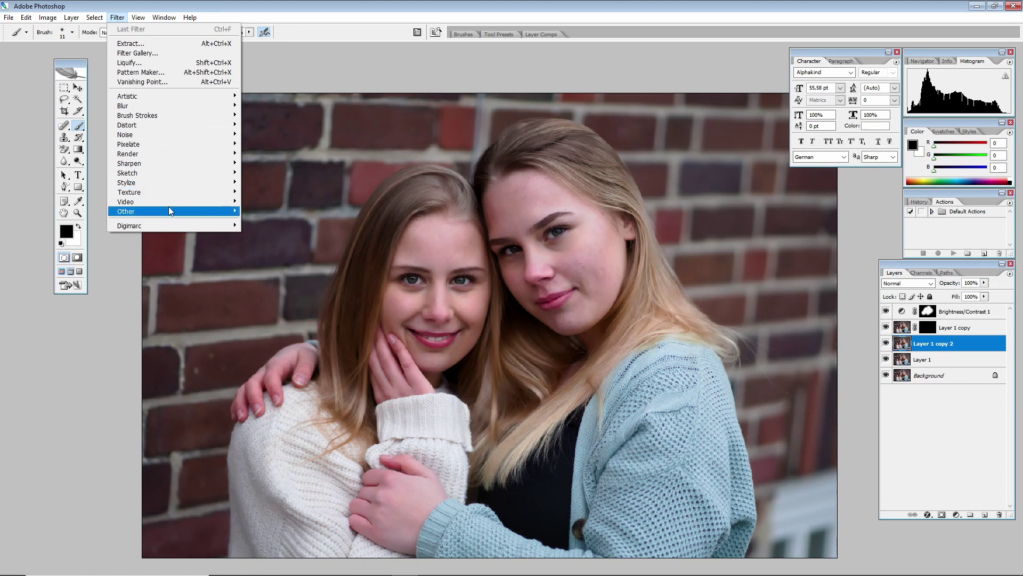
mouse_move(169, 211)
left_click(271, 221)
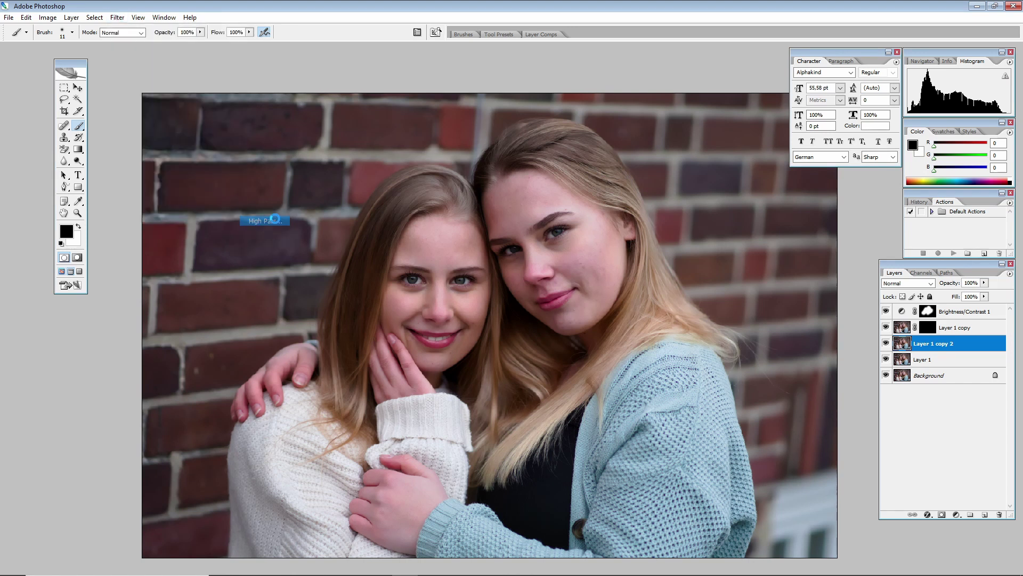
left_click_drag(219, 187, 229, 232)
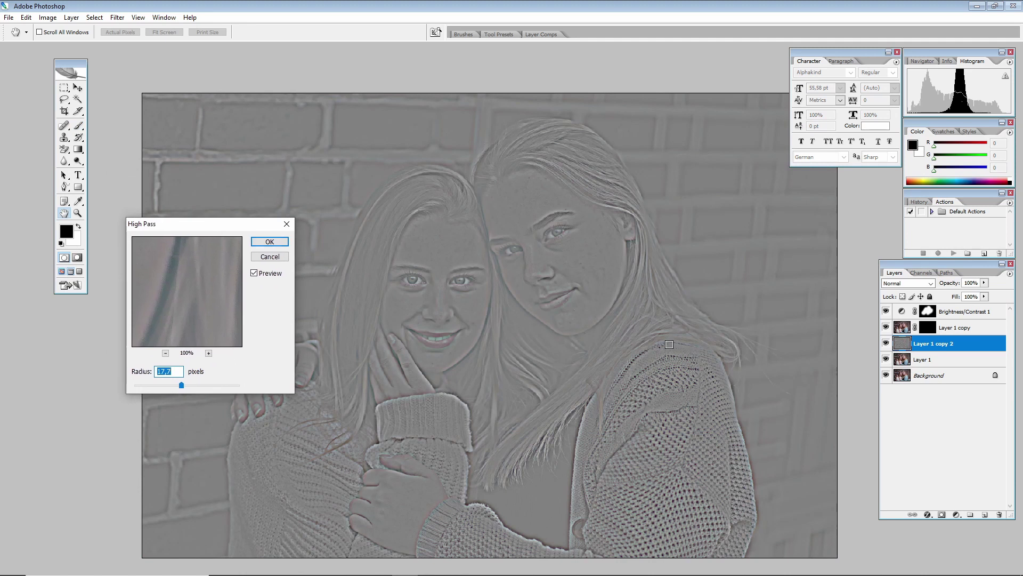
left_click(270, 241)
Step: Set the High Pass layer's blend mode to Overlay
key("b")
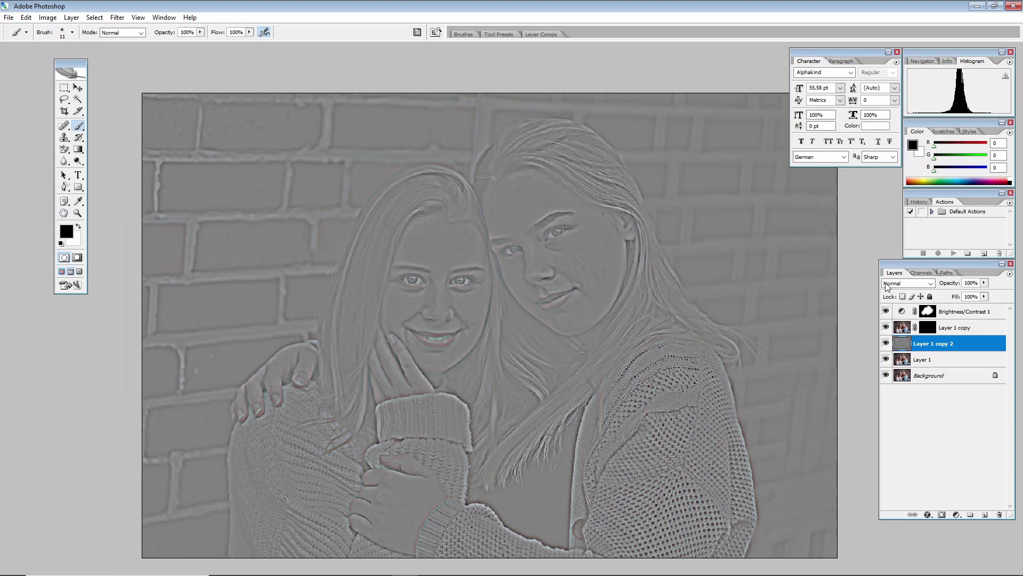
left_click(887, 285)
left_click(899, 407)
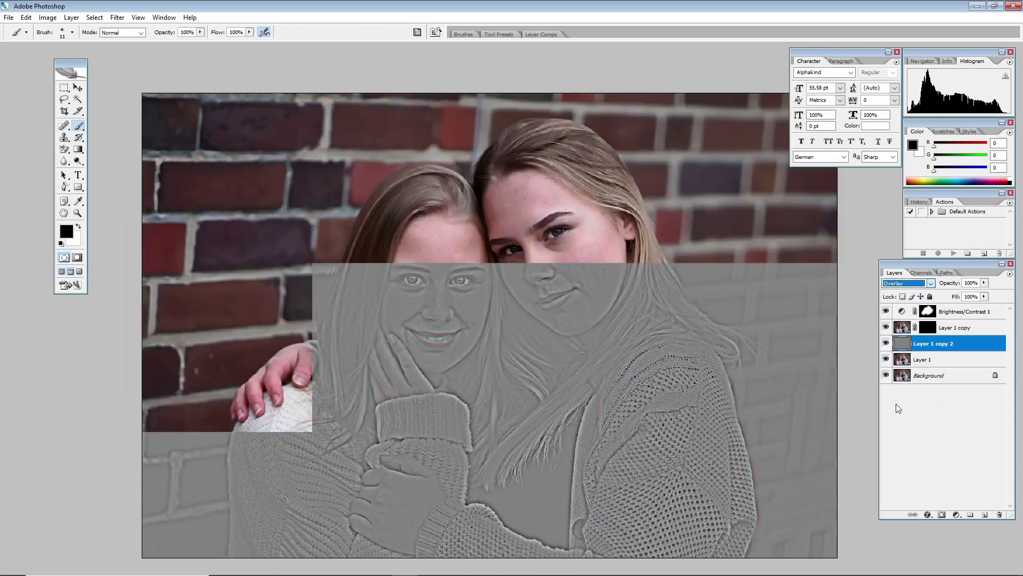
Step: Lower the opacity of the High Pass overlay layer, Layer 1 copy 2, to 20%
scroll(583, 333, "down", 2)
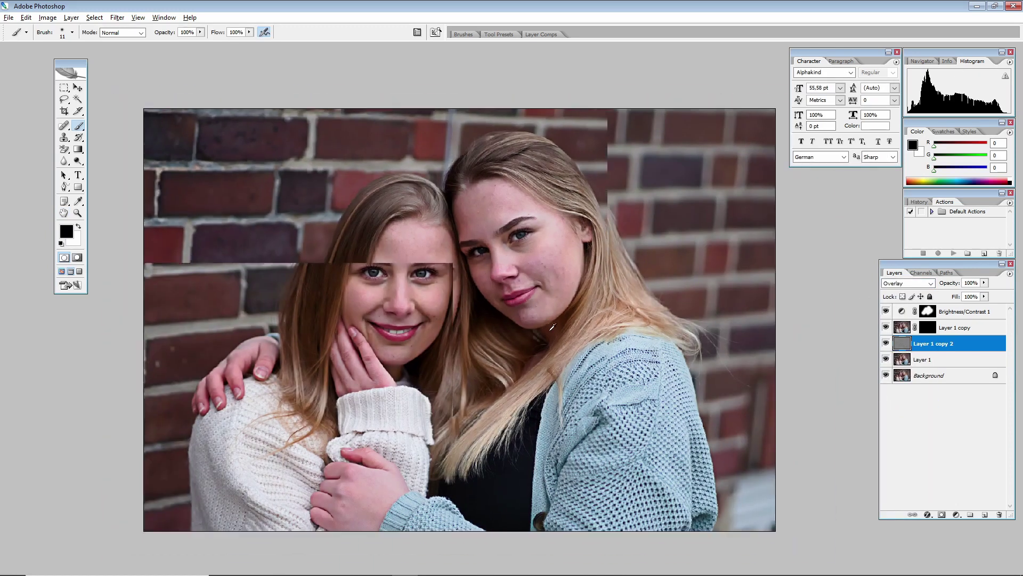
scroll(497, 327, "up", 1)
key("alt")
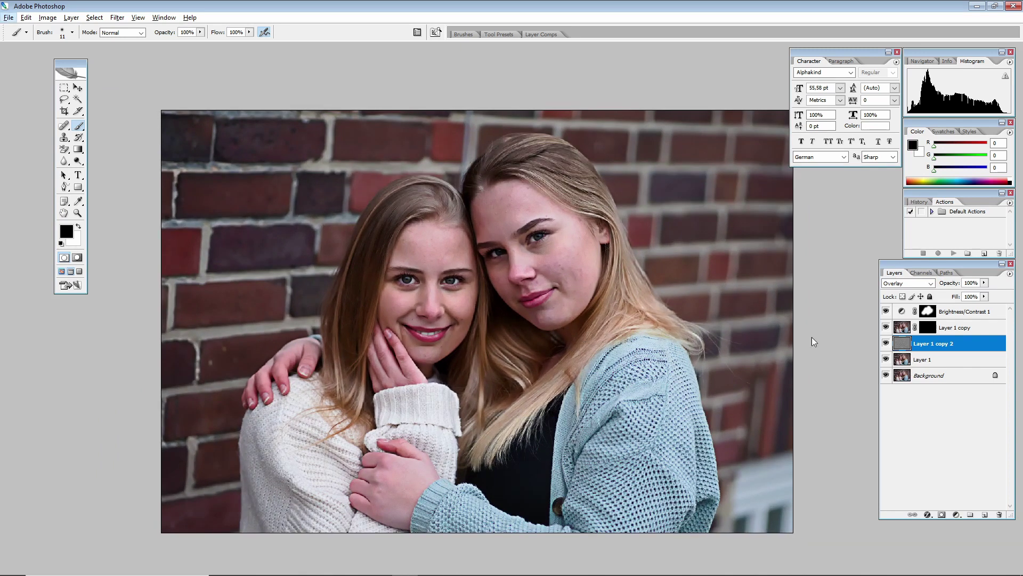
left_click_drag(954, 287, 906, 321)
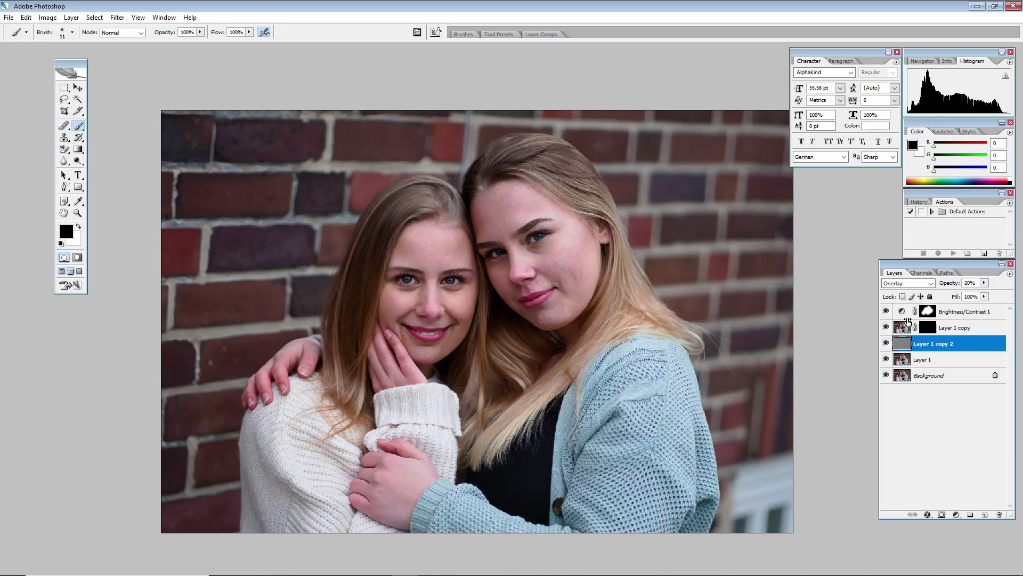
Step: Compare both faces up close with and without the High Pass sharpening layer
scroll(531, 276, "up", 3)
left_click_drag(455, 266, 510, 310)
left_click(885, 344)
left_click(886, 344)
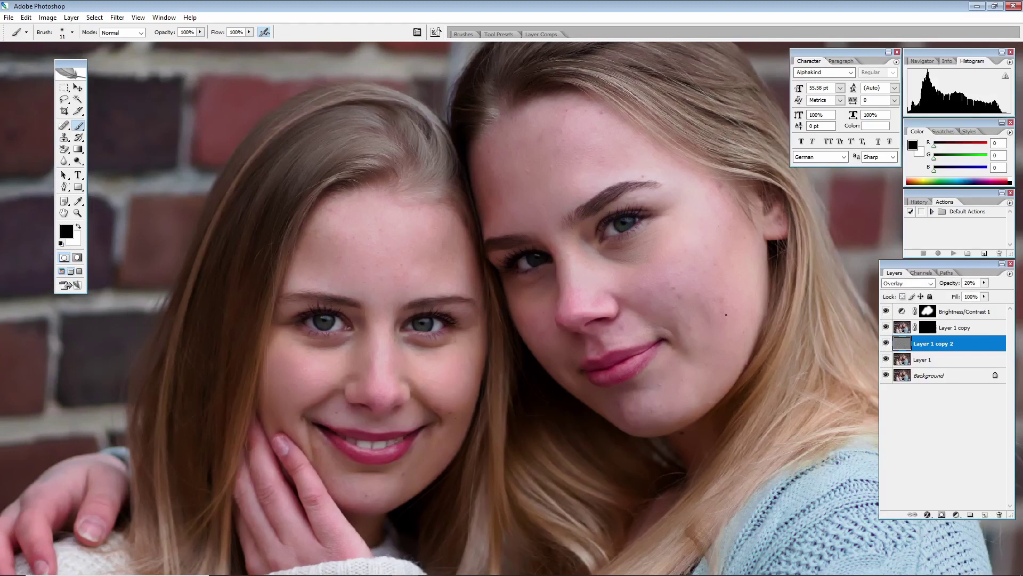
Step: Compare the full sharpened picture with the original Background layer shown alone
scroll(685, 334, "down", 3)
key("alt+space")
left_click_drag(739, 344, 661, 291)
scroll(688, 315, "down", 1)
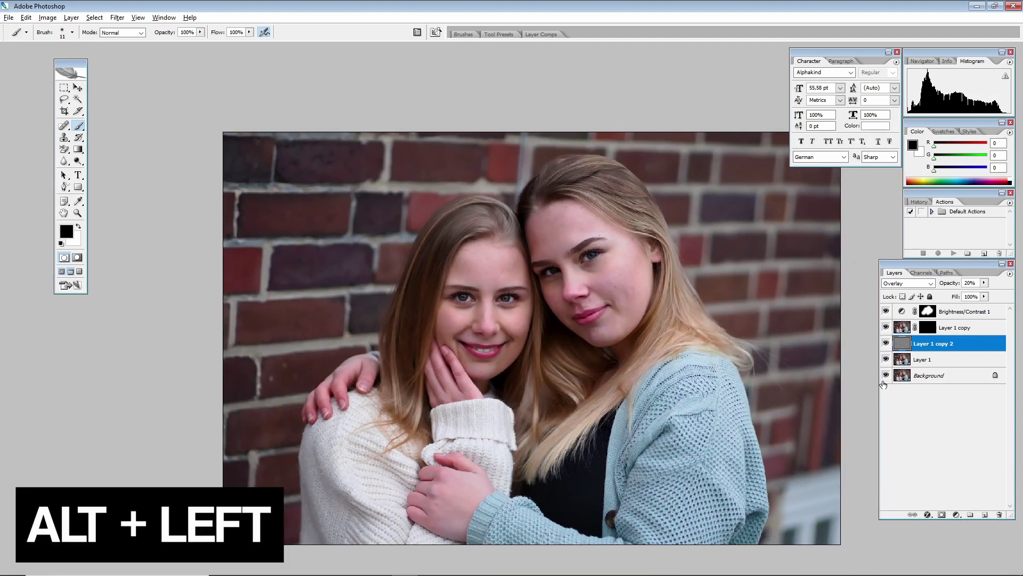
left_click(886, 375, "alt")
left_click(886, 375, "alt")
scroll(824, 366, "down", 2)
left_click_drag(712, 325, 667, 318)
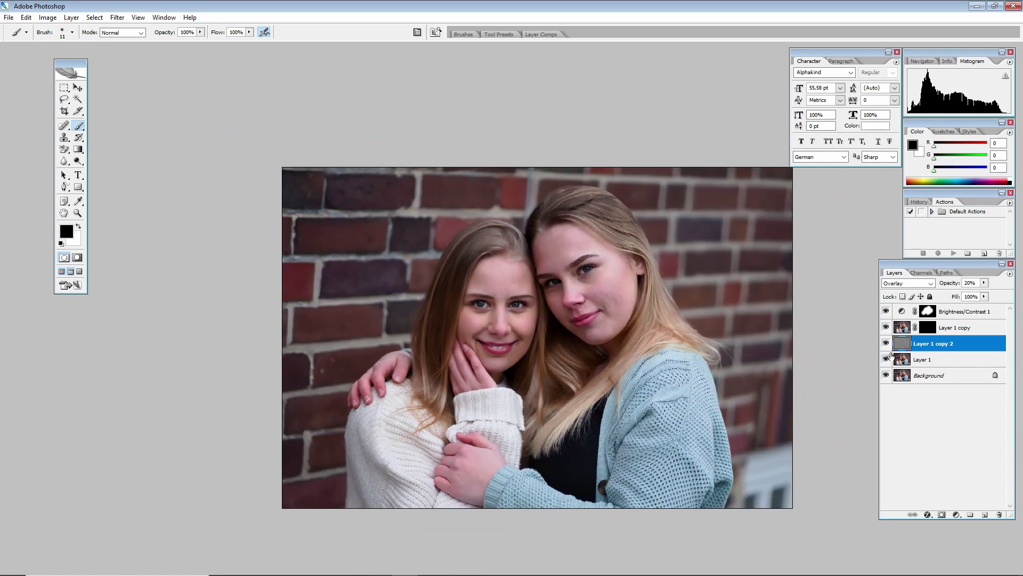
Step: Duplicate Layer 1 and add a Brightness/Contrast adjustment layer with brightness -10 above the High Pass layer
left_click(919, 360)
key("ctrl+j")
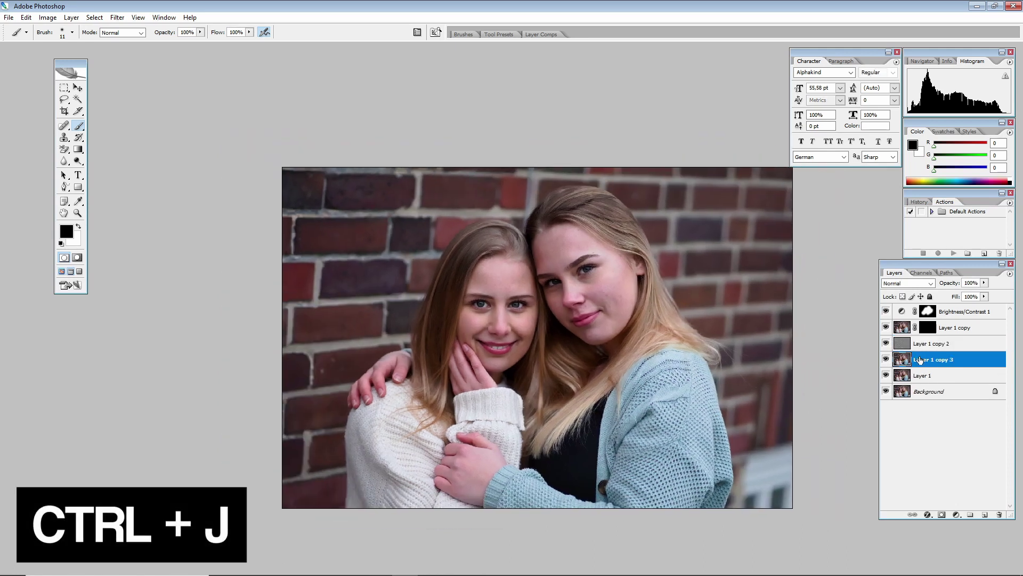
left_click(938, 348)
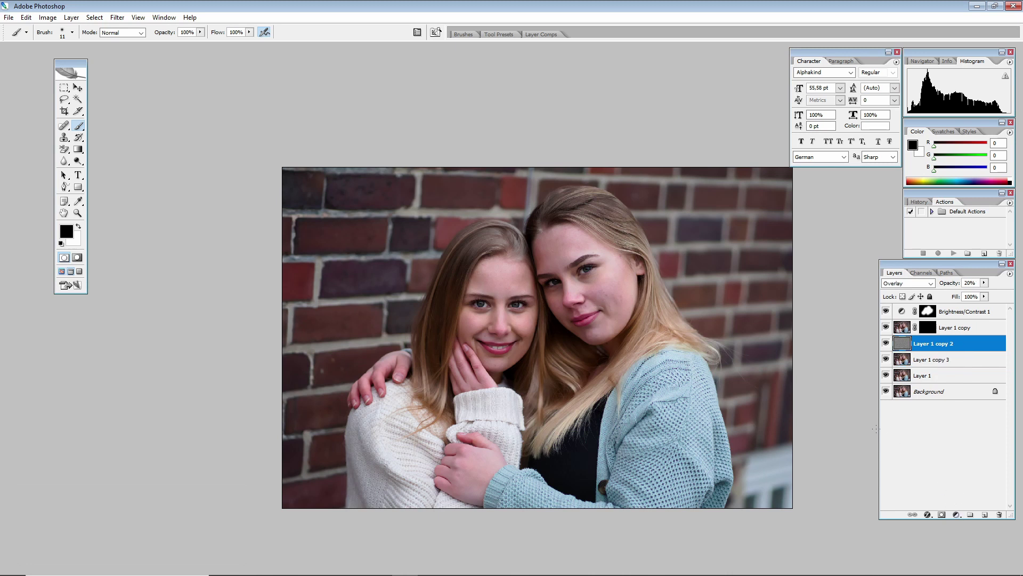
left_click(954, 516)
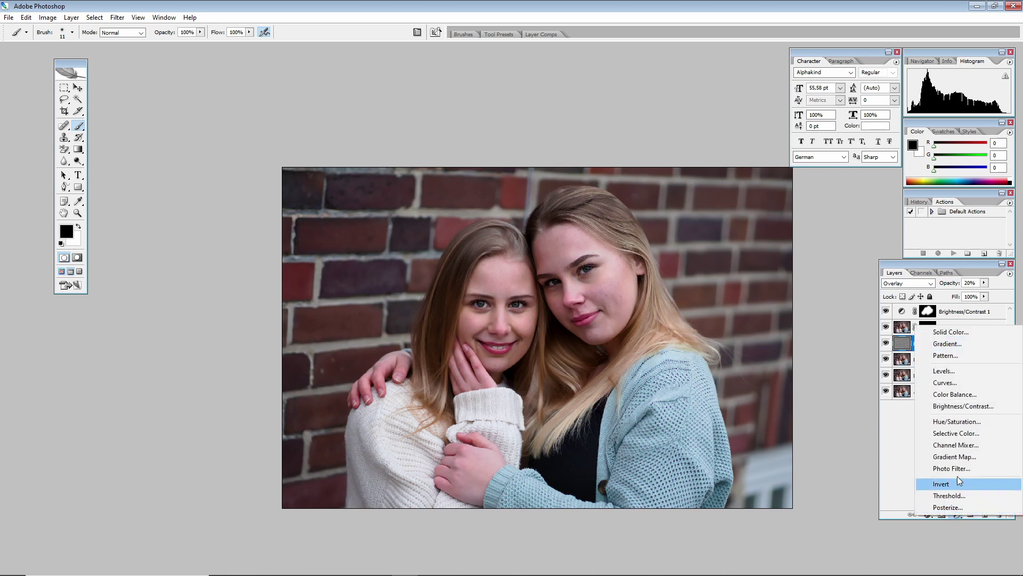
left_click(952, 406)
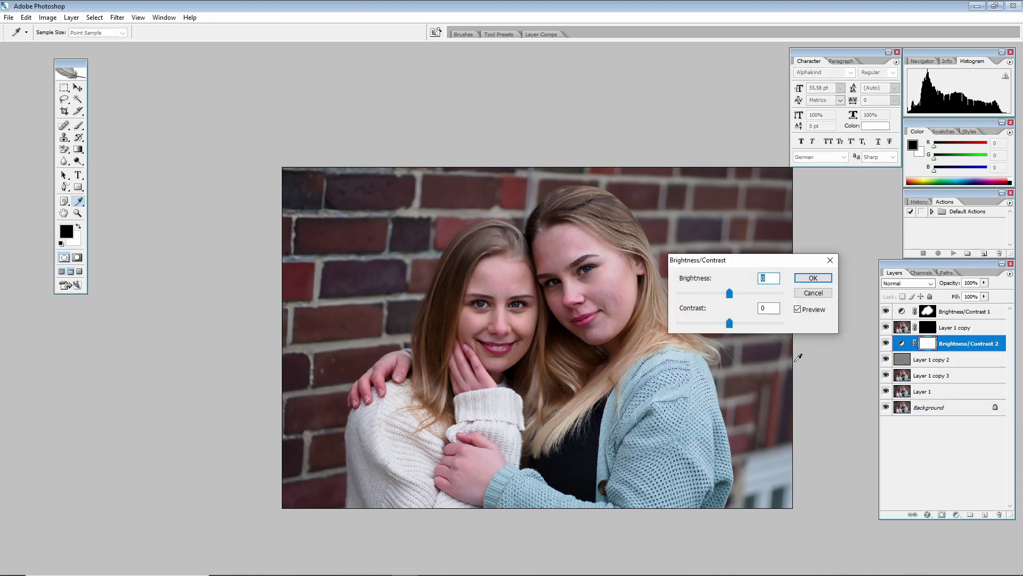
left_click_drag(735, 265, 253, 260)
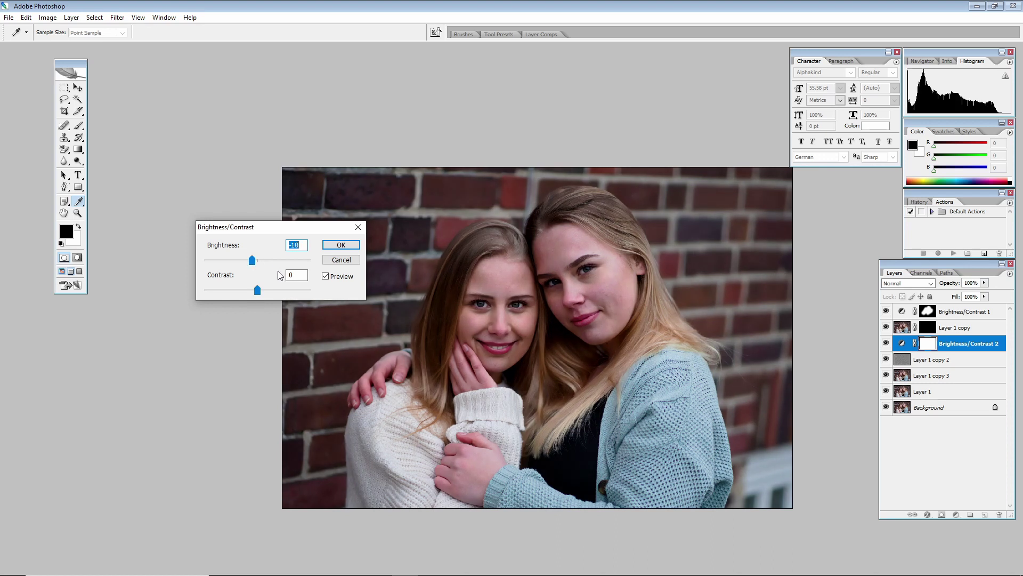
left_click(340, 245)
Step: Paint black over the women and the picture's centre on the Brightness/Contrast 2 mask with a 1411 px, 0% hardness brush, leaving the edges darkened
key("b")
key("x")
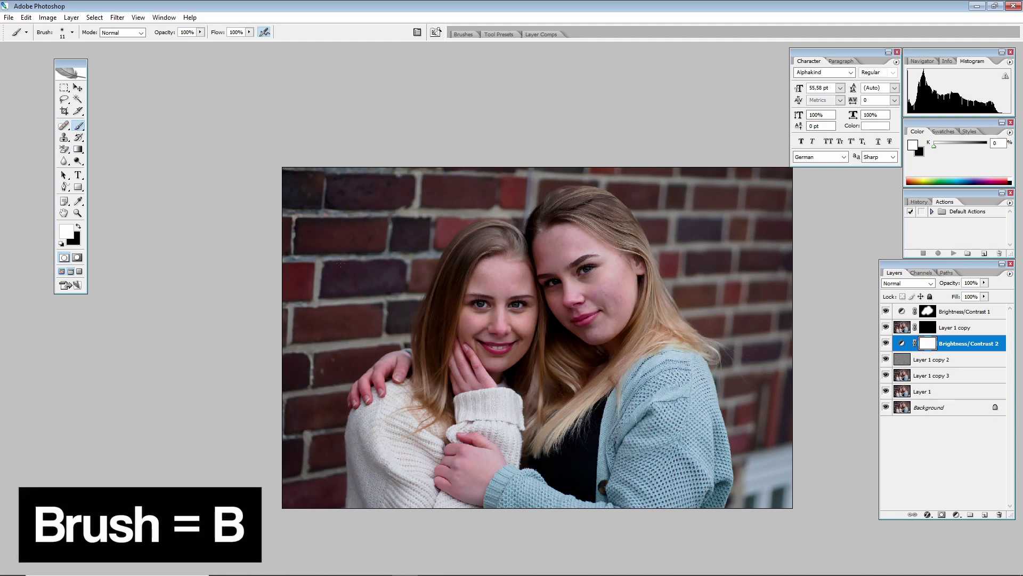
right_click(586, 339)
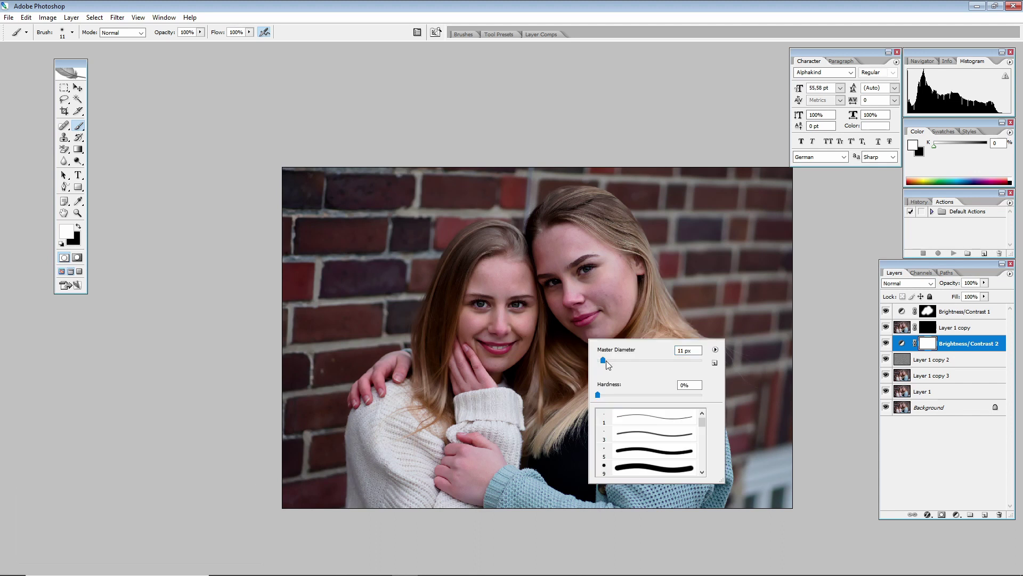
left_click_drag(616, 364, 649, 364)
left_click_drag(695, 368, 699, 361)
left_click(561, 296)
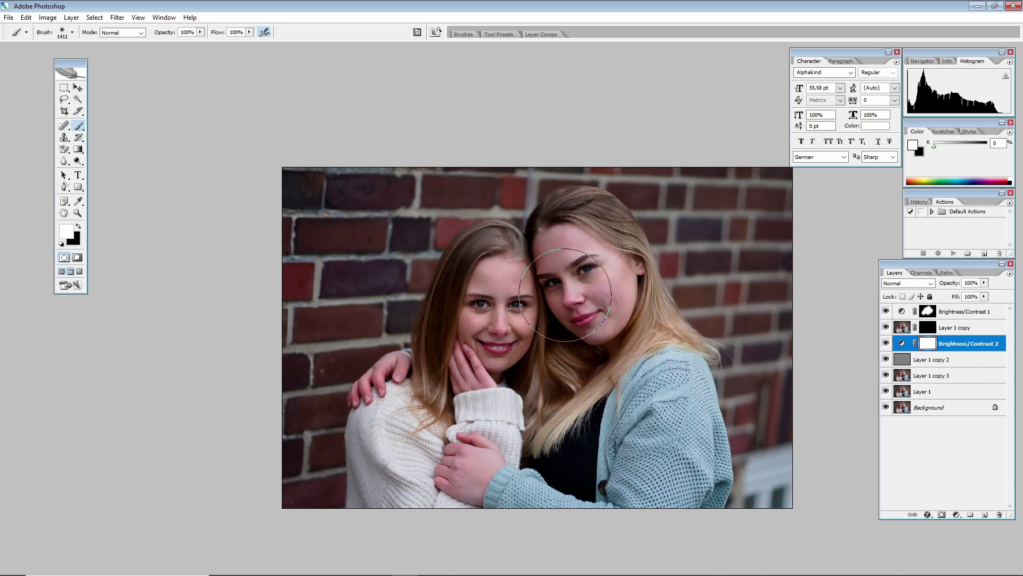
key("x")
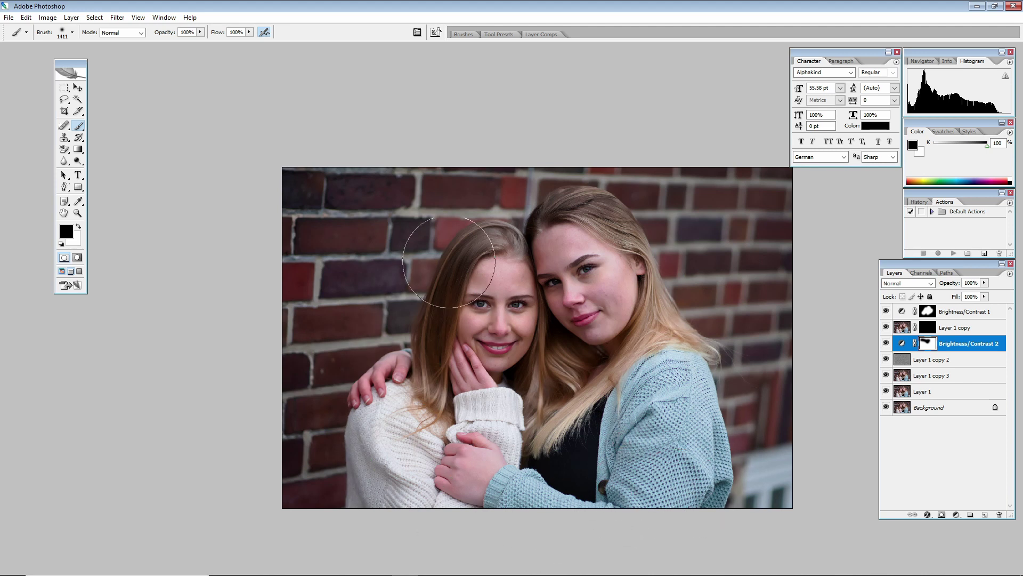
left_click_drag(391, 454, 395, 501)
mouse_move(532, 431)
left_mouse_down()
mouse_move(444, 384)
mouse_move(499, 442)
mouse_move(524, 451)
left_mouse_up()
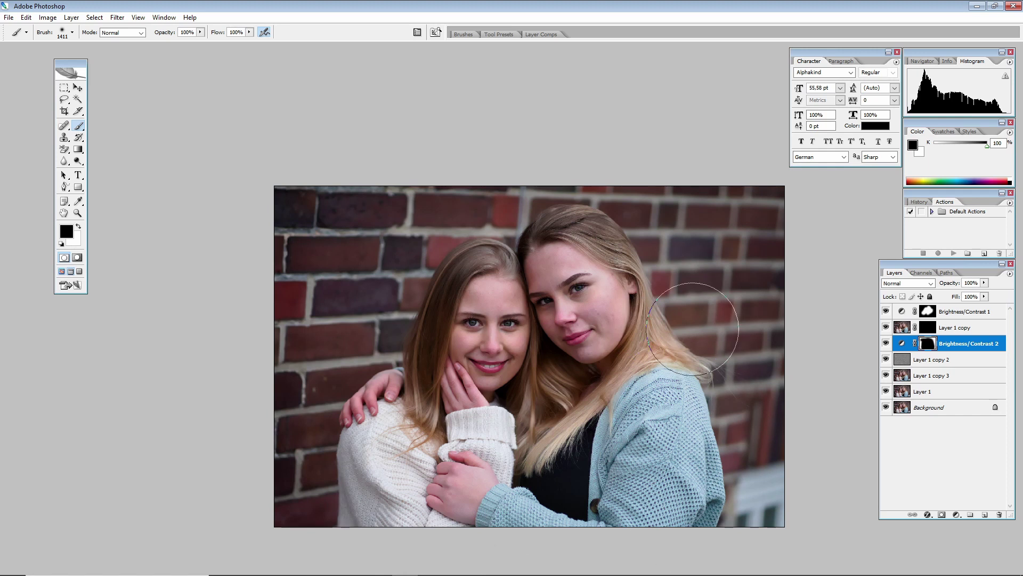
Step: Compare the picture with and without the edge-darkening Brightness/Contrast 2 layer
left_click(886, 344)
left_click(886, 343)
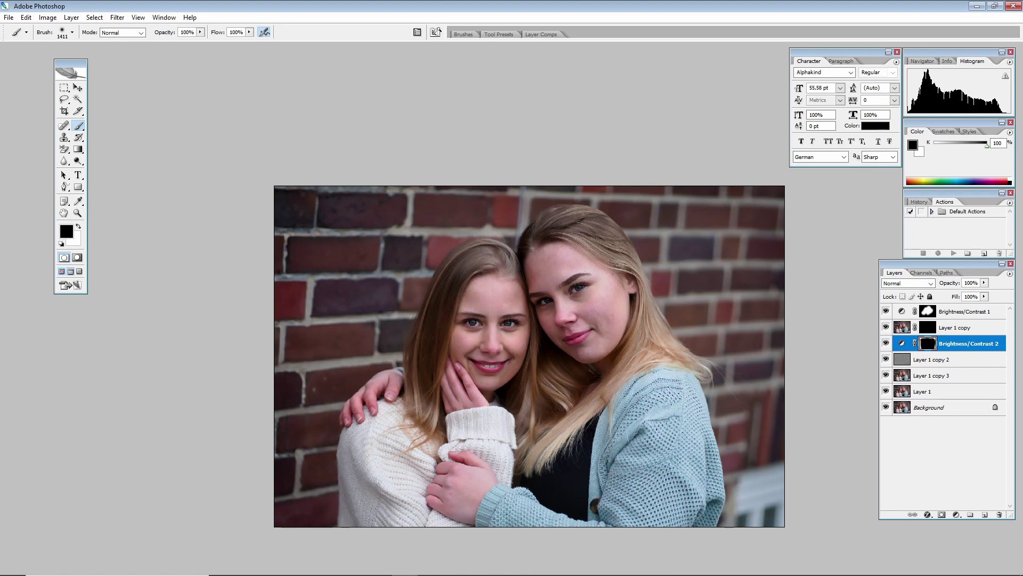
left_click_drag(491, 355, 478, 289)
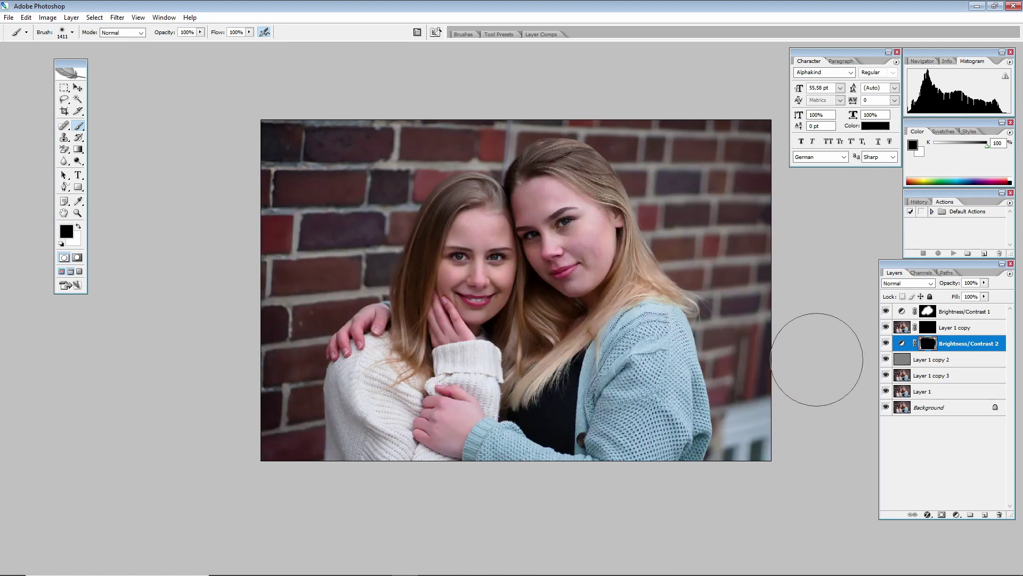
left_click_drag(496, 253, 497, 278)
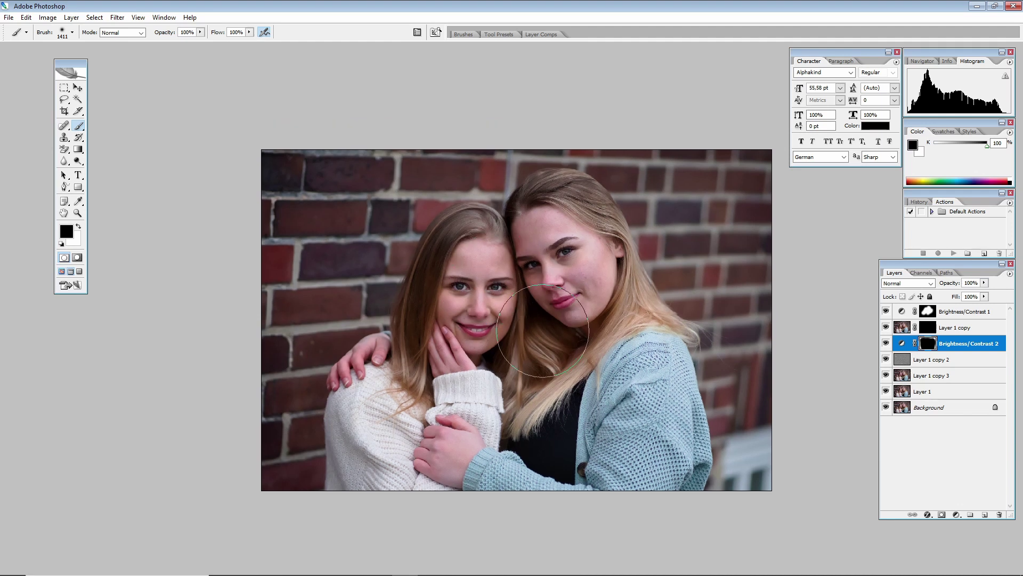
left_click(884, 345)
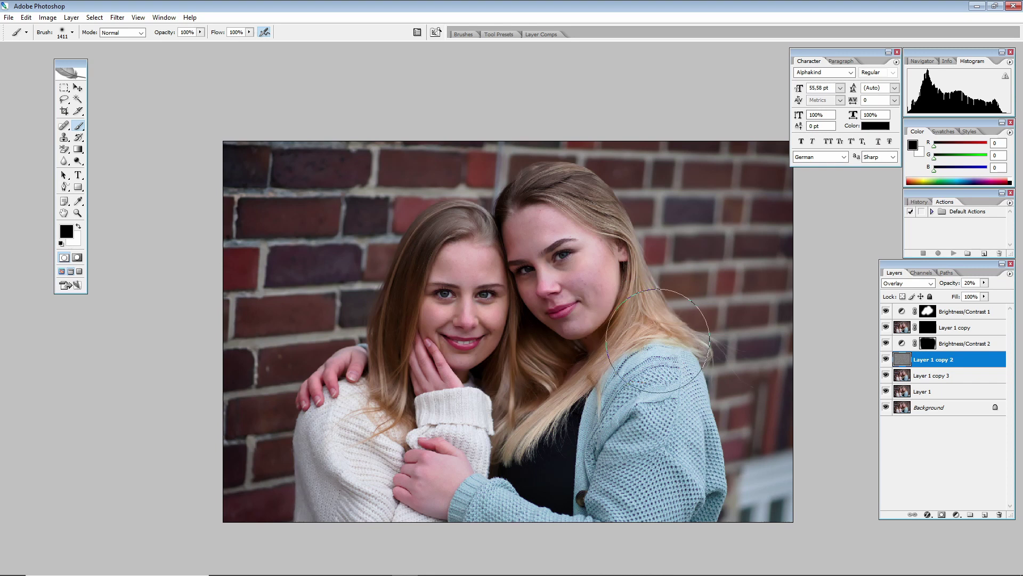
Step: Compare the finished retouch with the original Background layer and inspect the whole portrait
left_click(883, 409, "alt")
left_click(886, 407, "alt")
left_click(885, 407, "alt")
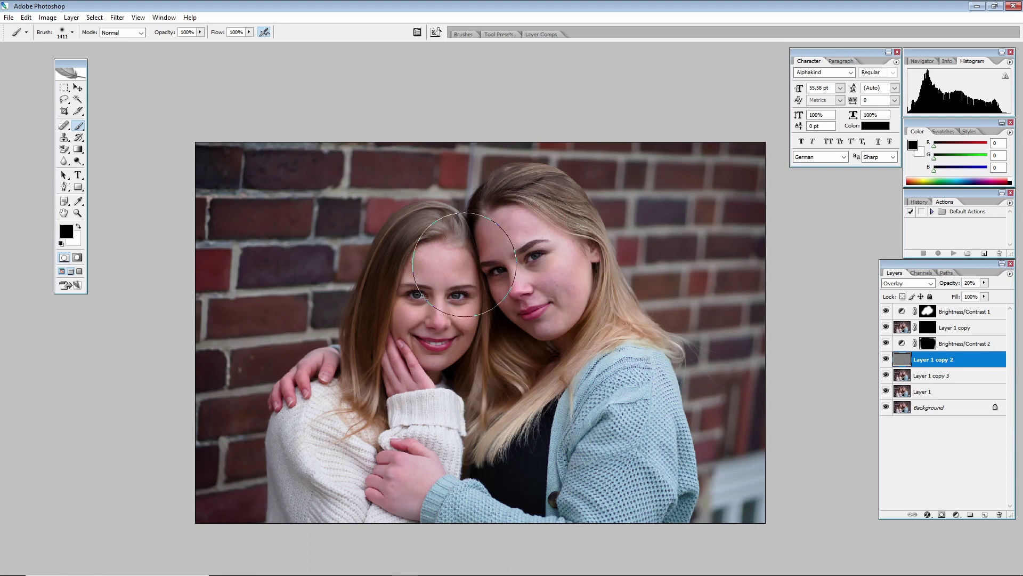
left_click_drag(419, 266, 433, 261)
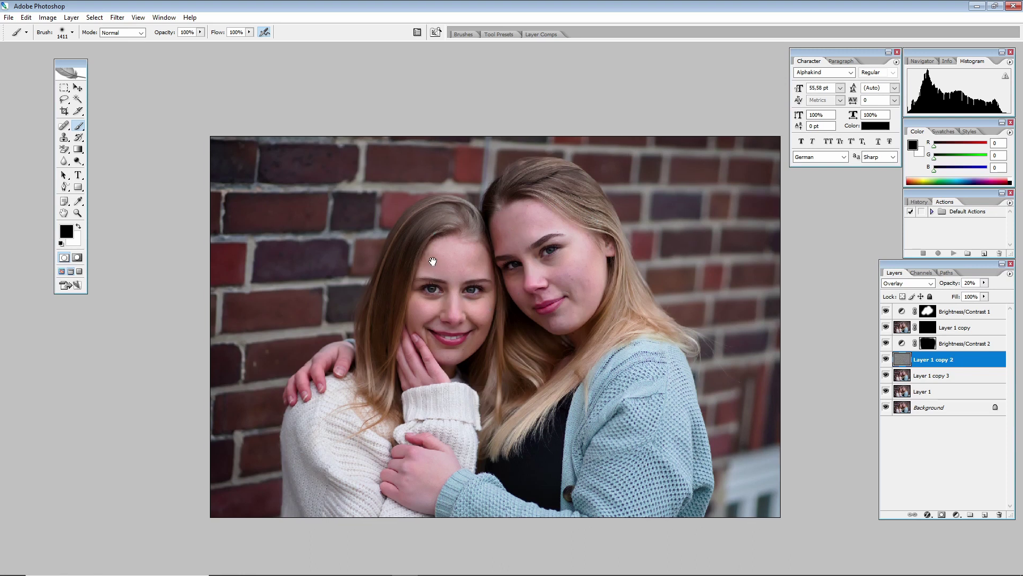
scroll(497, 291, "up", 1)
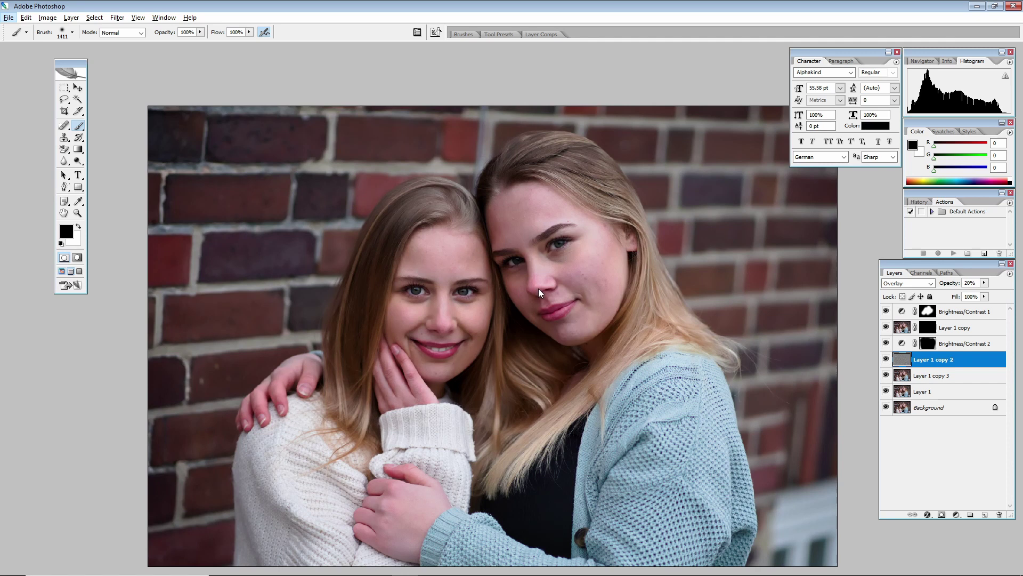
left_click_drag(539, 288, 530, 275)
scroll(535, 270, "down", 1)
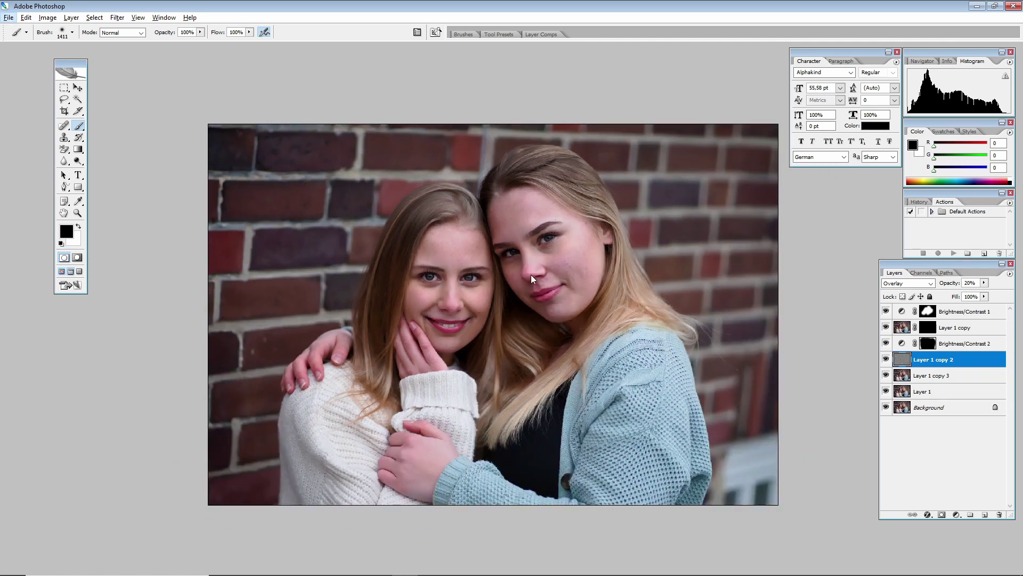